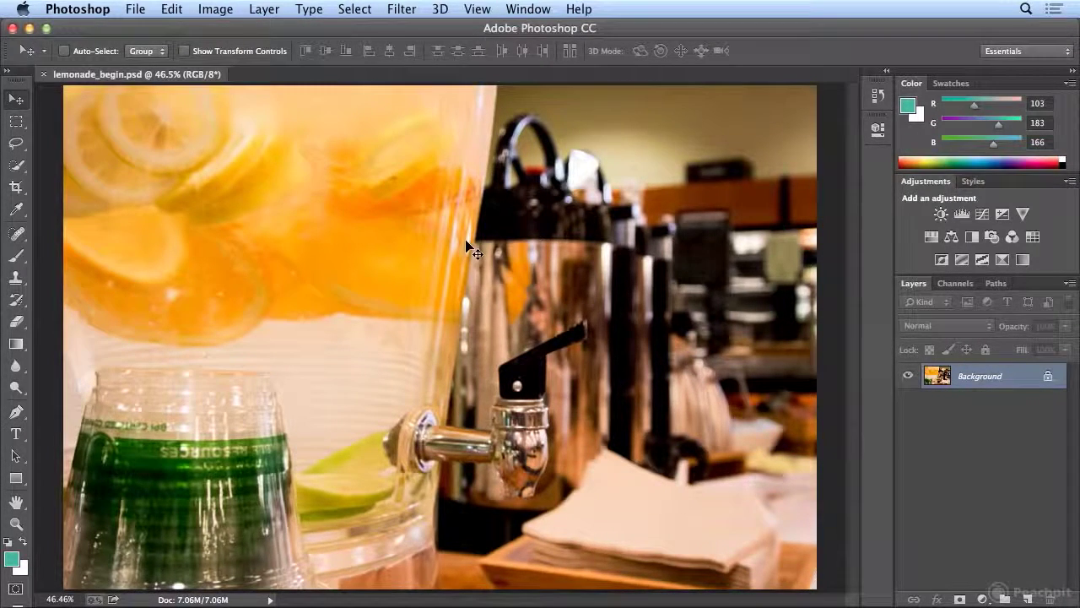
Step: Draw and discard a trial rectangle around the spout, then switch to the Elliptical Marquee
key(m)
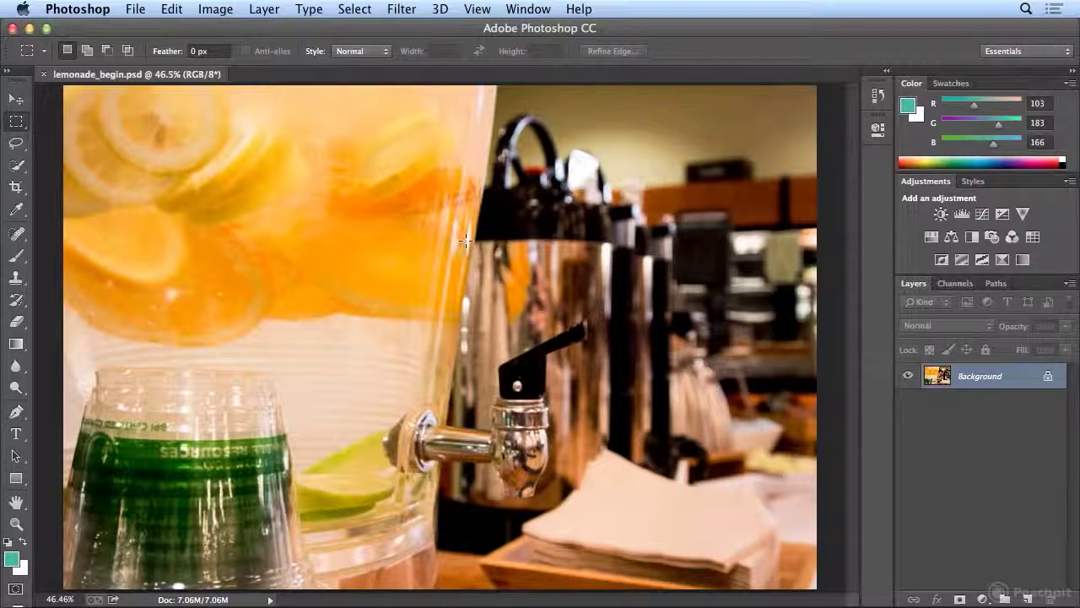
drag(389, 269, 605, 521)
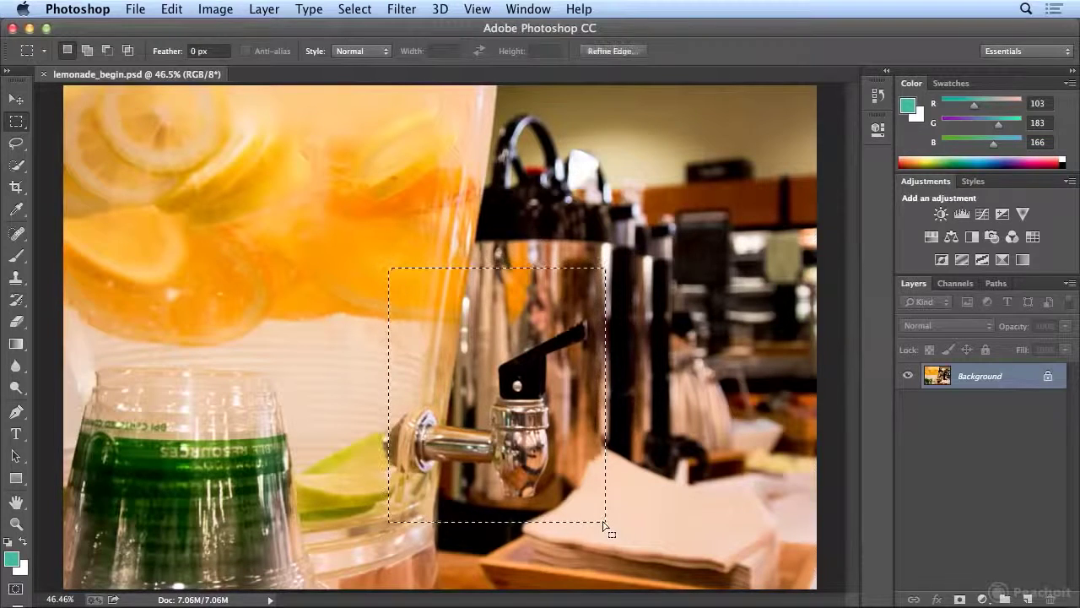
click(601, 519)
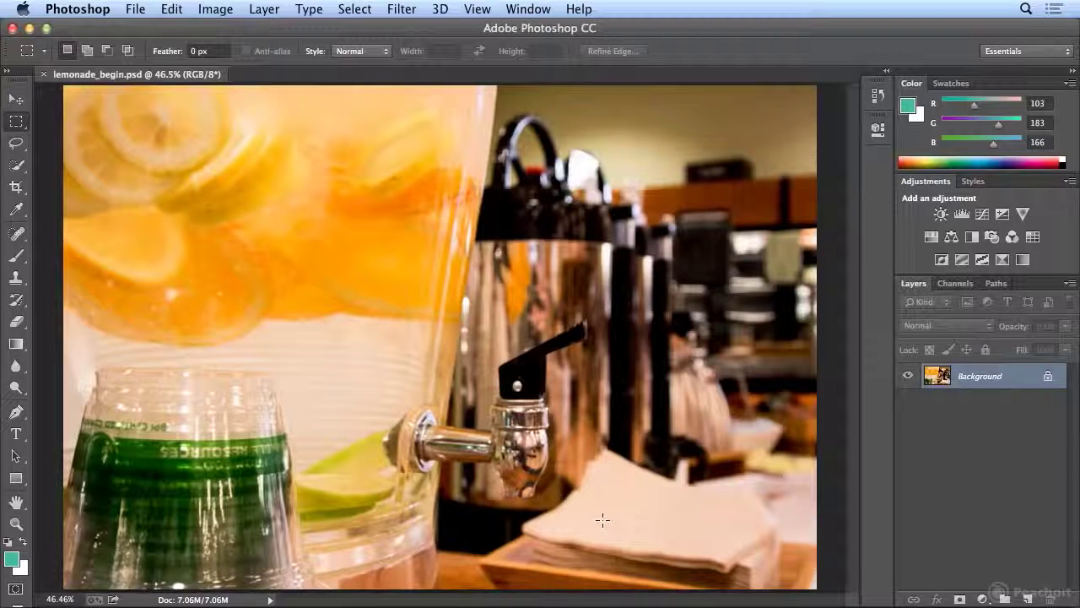
key(shift+m)
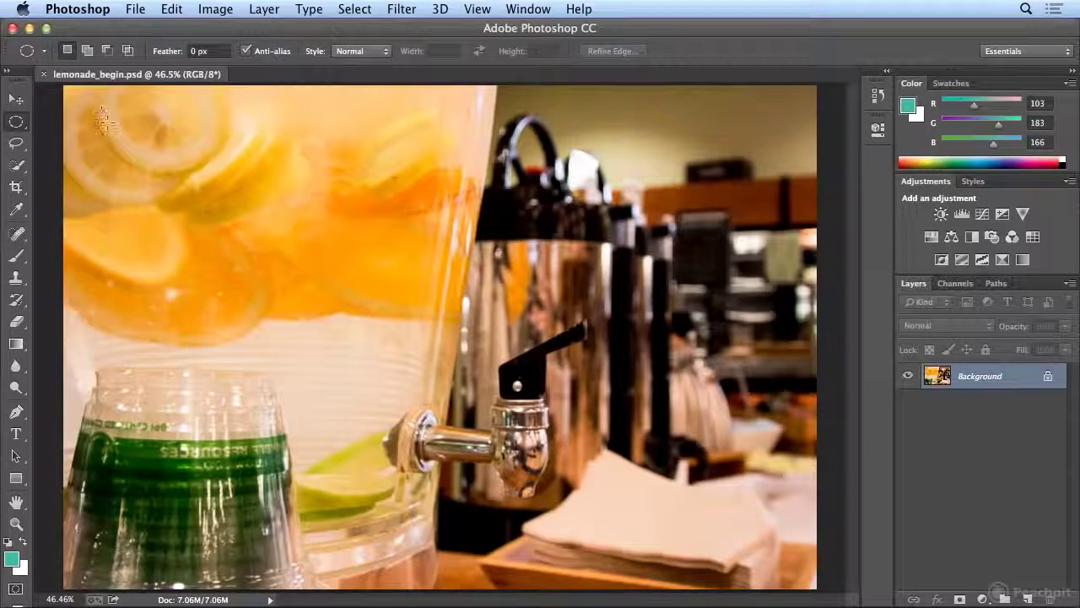
Step: Draw an ellipse over the top-left lemon slice and Shift-add a second over the leftmost slice
drag(97, 87, 233, 175)
key(space)
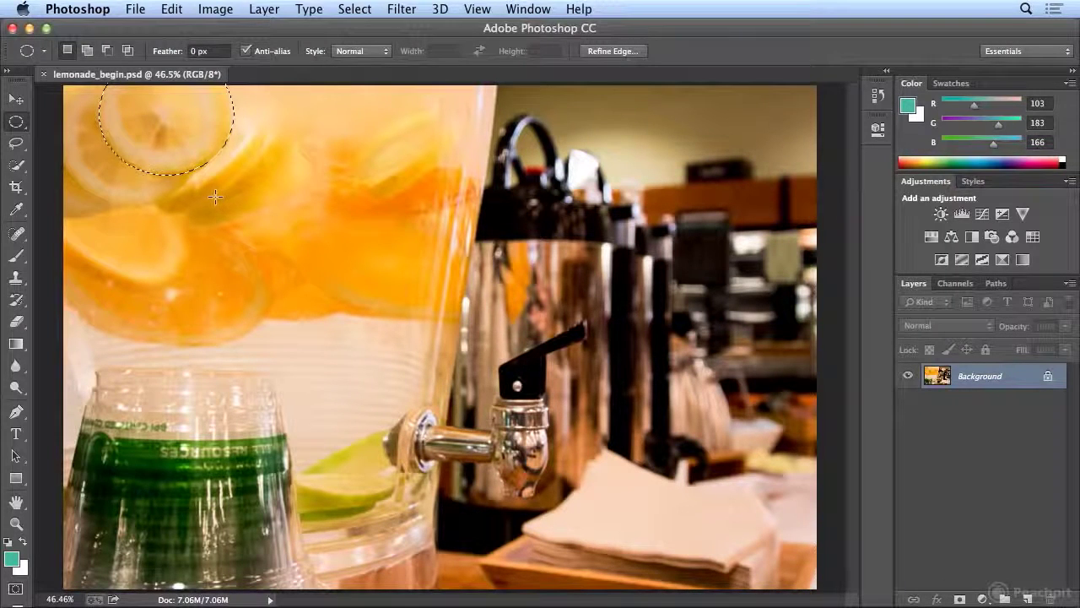
key(shift)
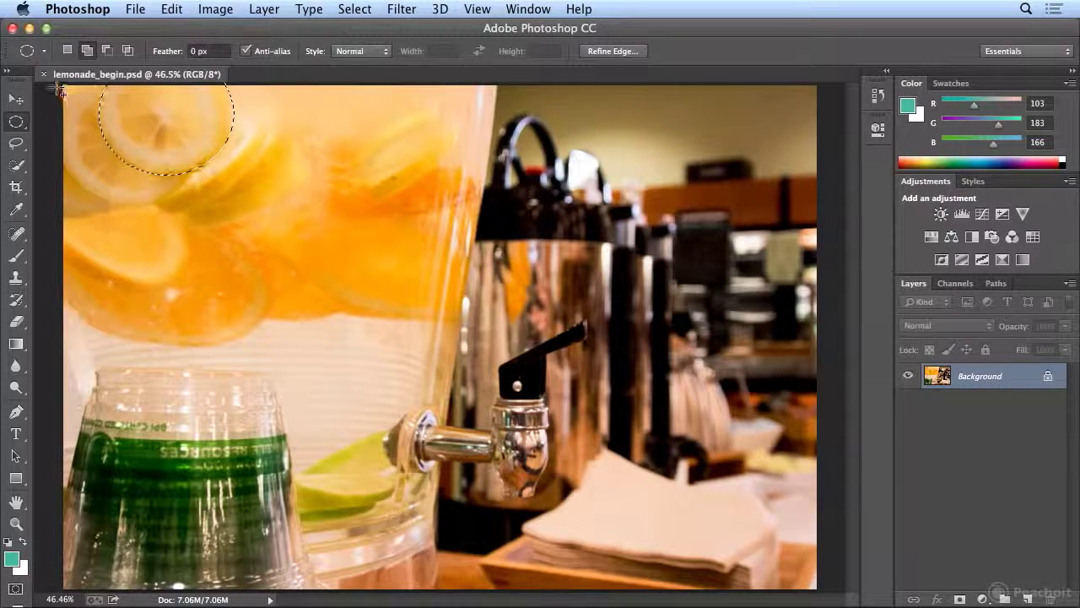
drag(52, 80, 207, 207)
key(space)
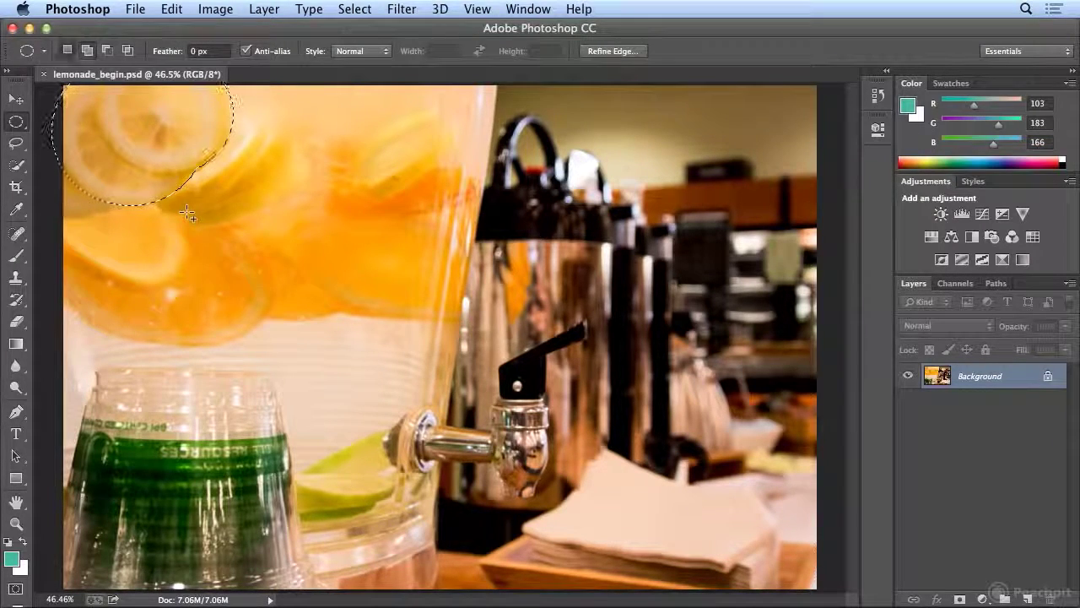
Step: Copy the lemon slices, create a new document named '2_lemons', and paste them in
click(171, 10)
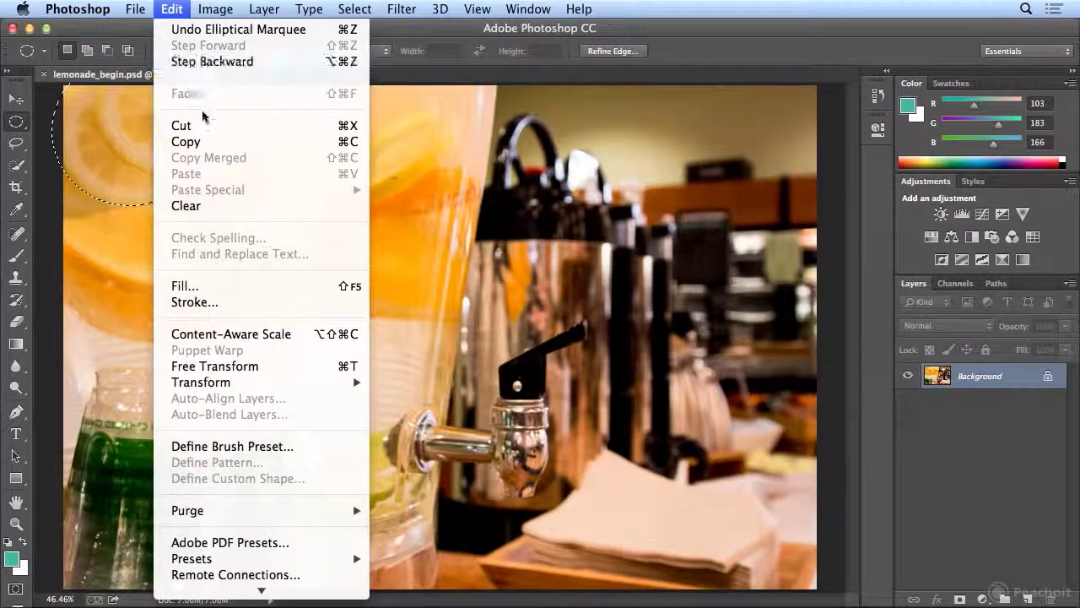
click(203, 142)
click(135, 9)
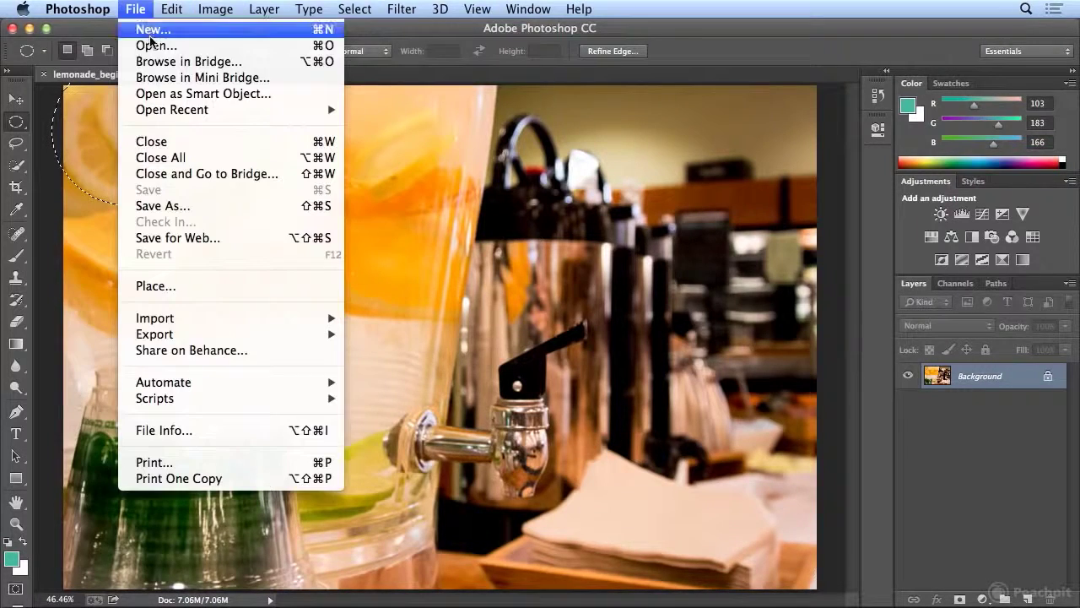
click(153, 31)
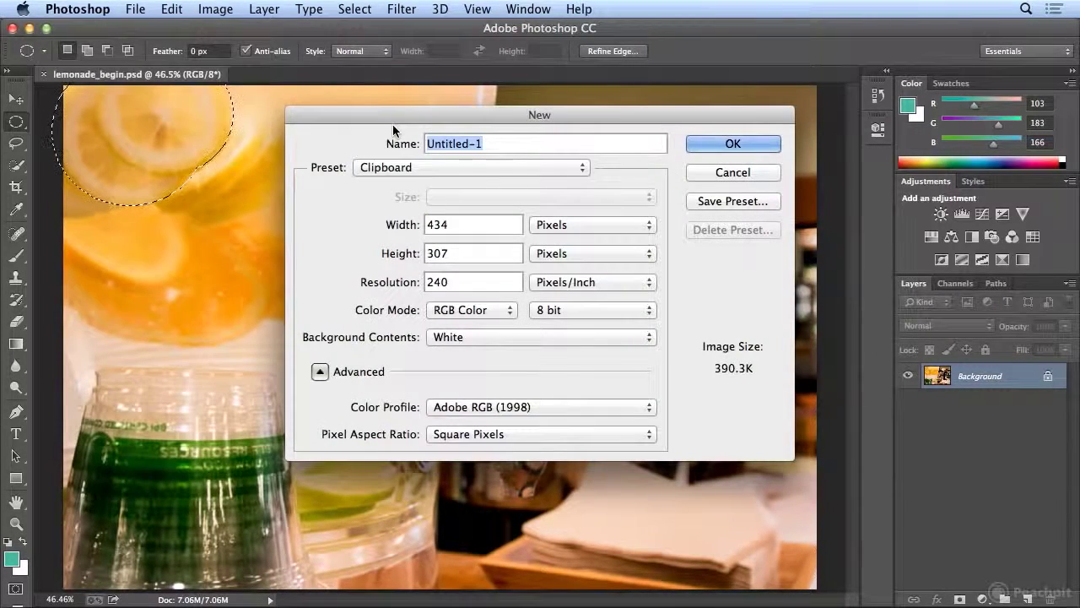
text(2_)
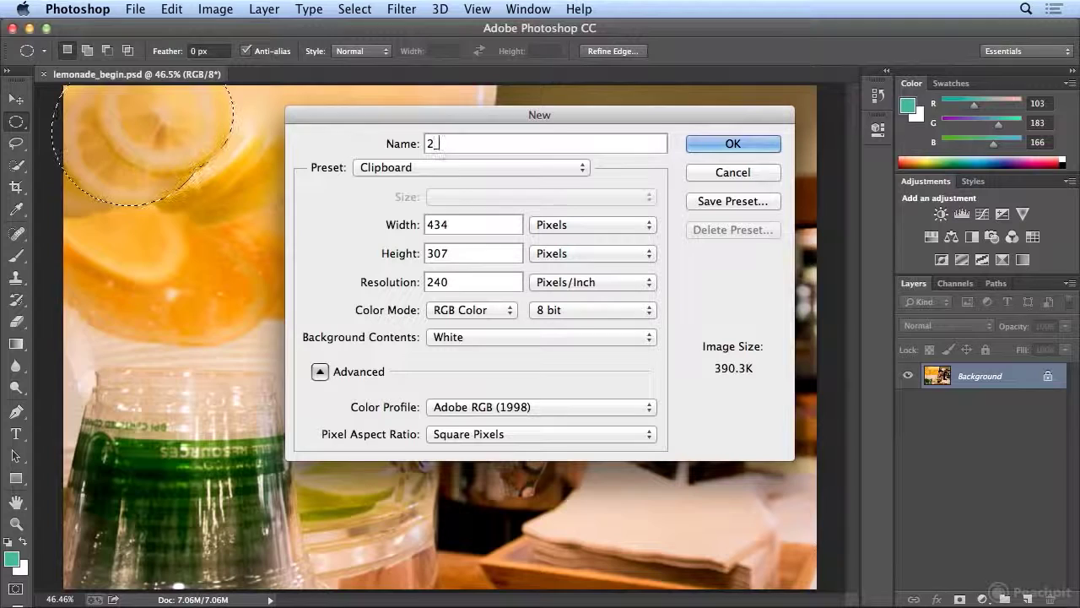
text(lemons)
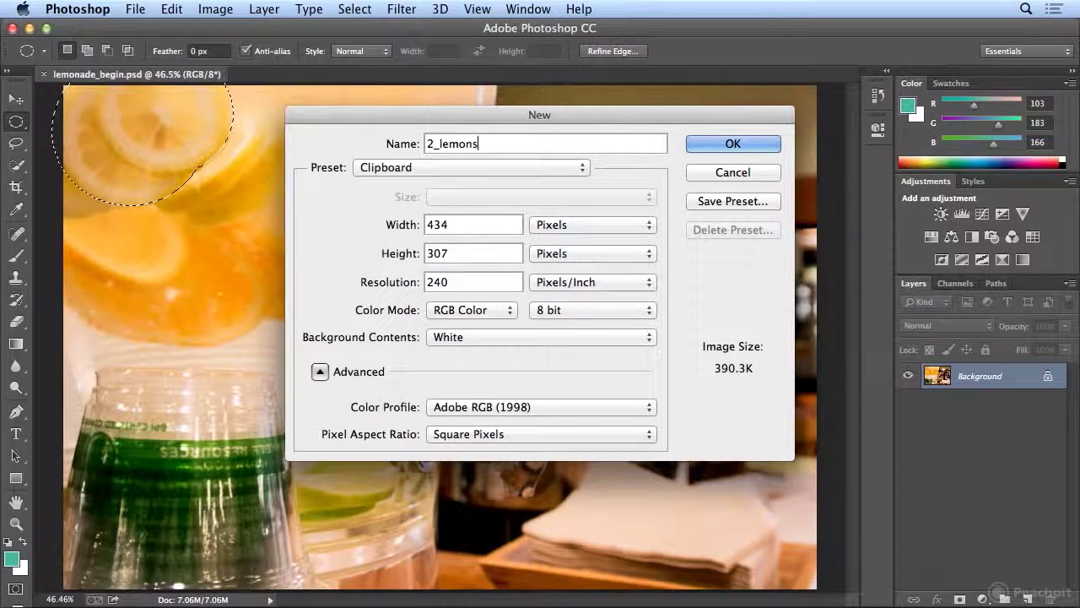
click(714, 145)
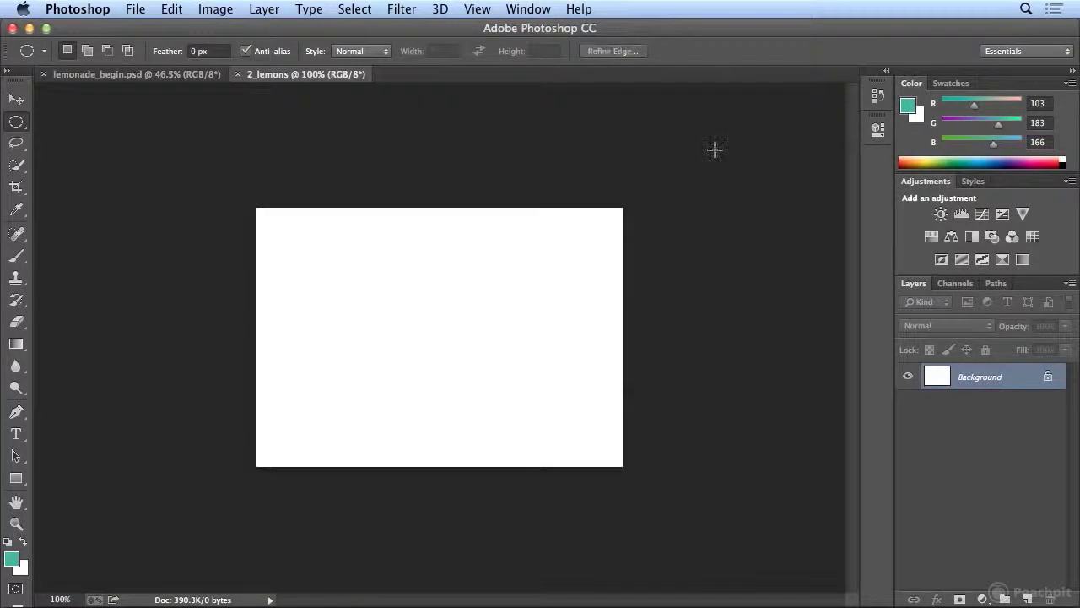
click(171, 9)
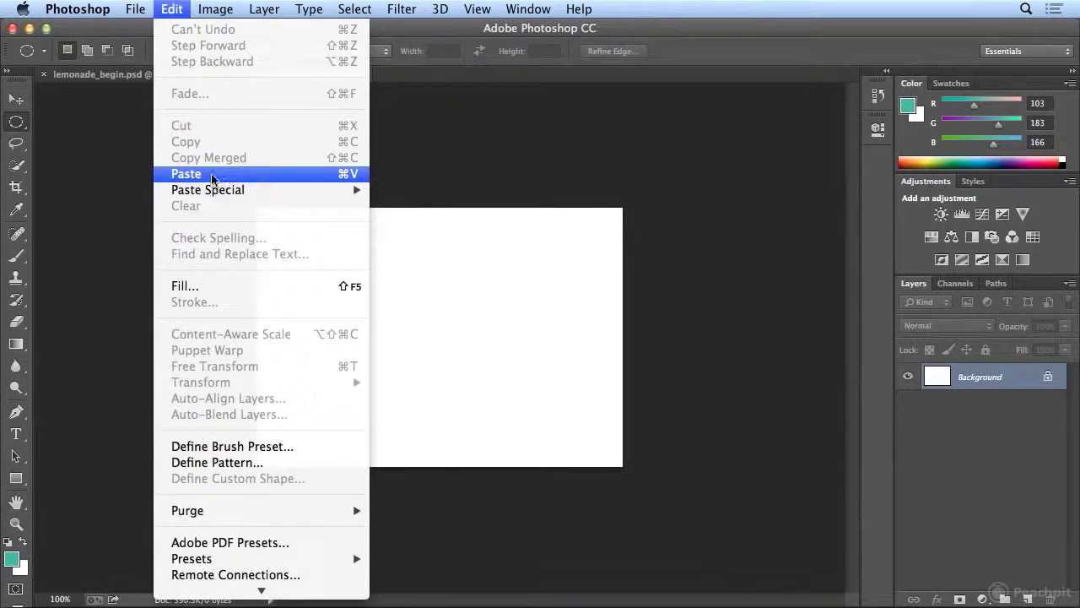
click(210, 174)
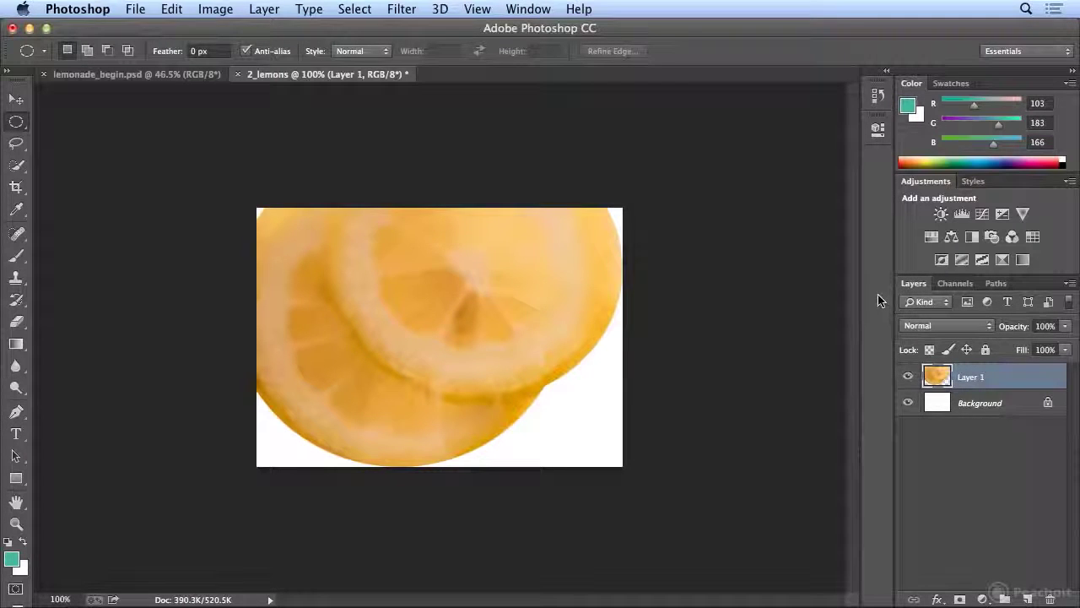
Step: Rename Layer 1 to '2 lemons'
double_click(973, 377)
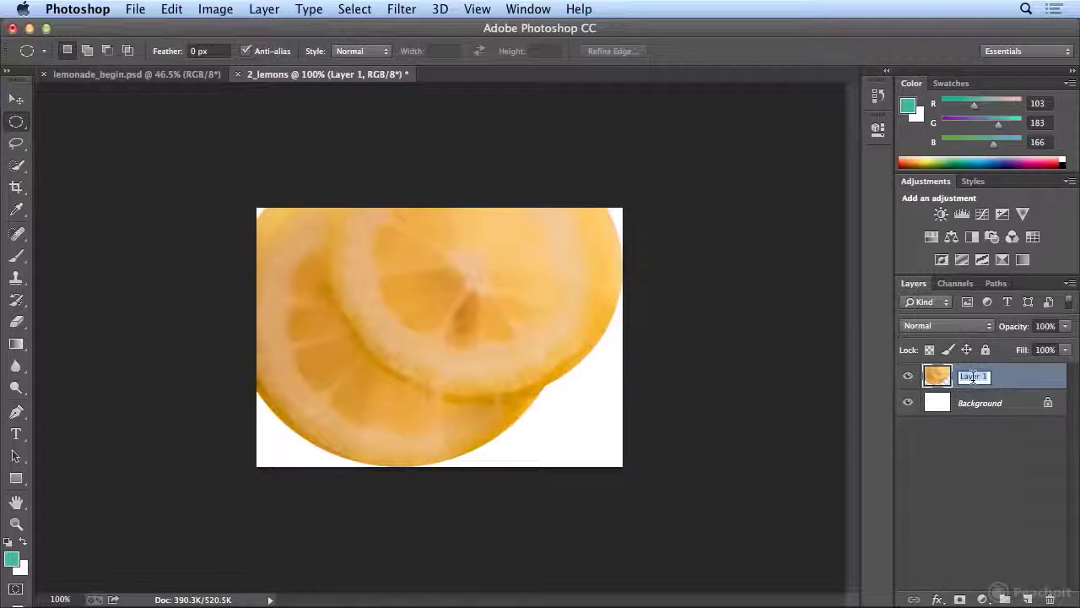
text(2)
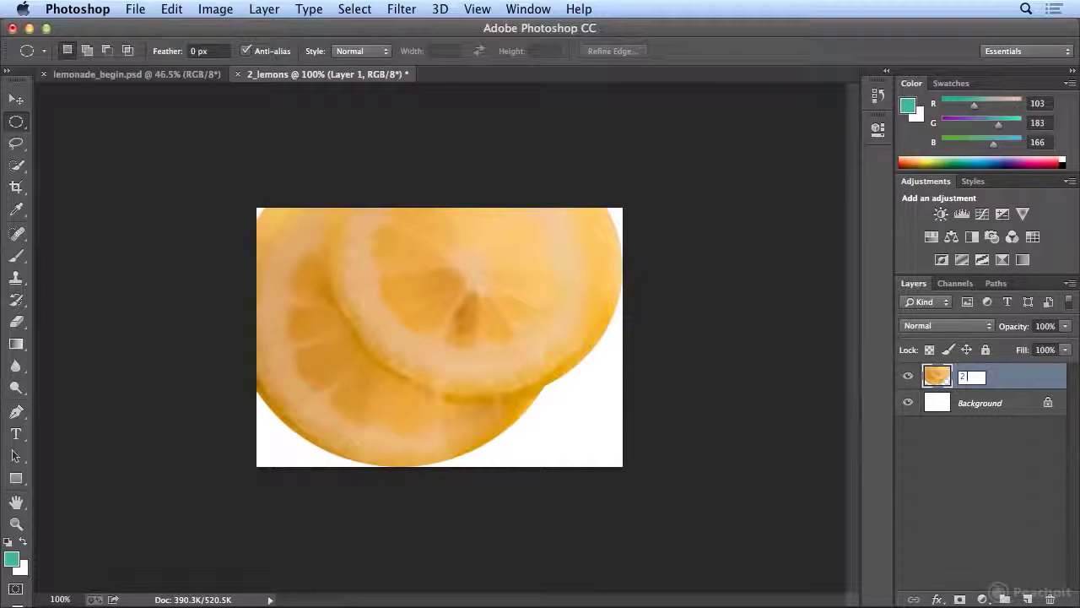
text( lemons)
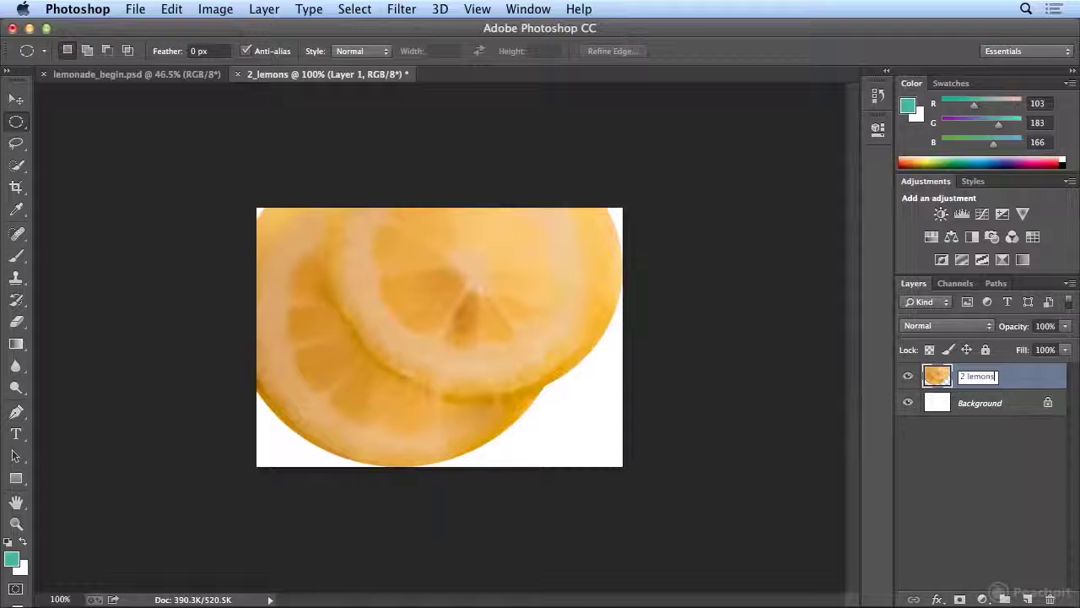
key(Return)
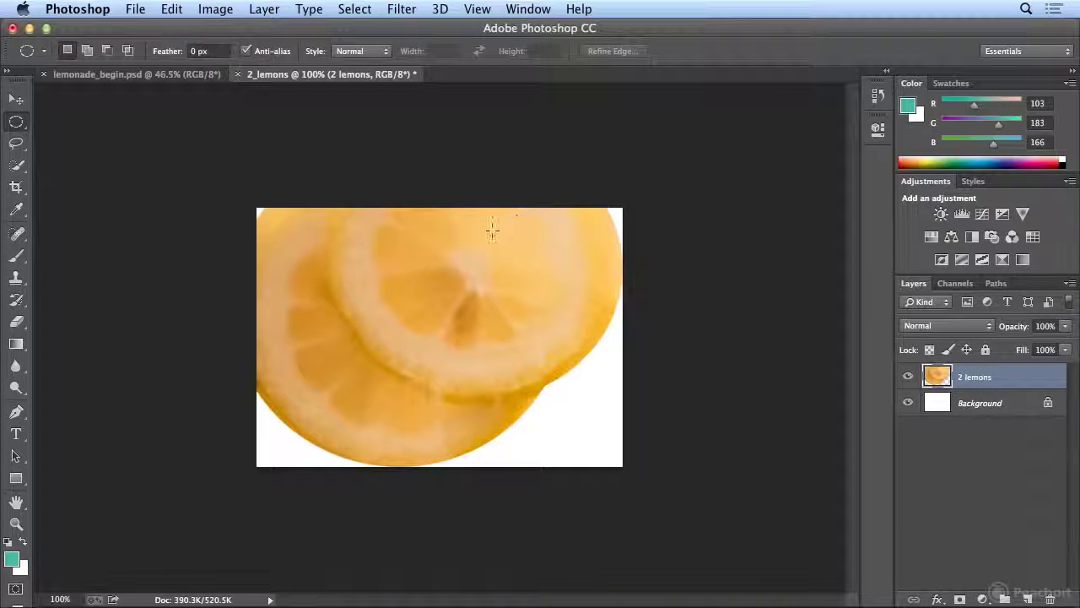
Step: Draw a circular selection on the upper lemon and nudge it into place with the arrow keys
drag(446, 243, 512, 313)
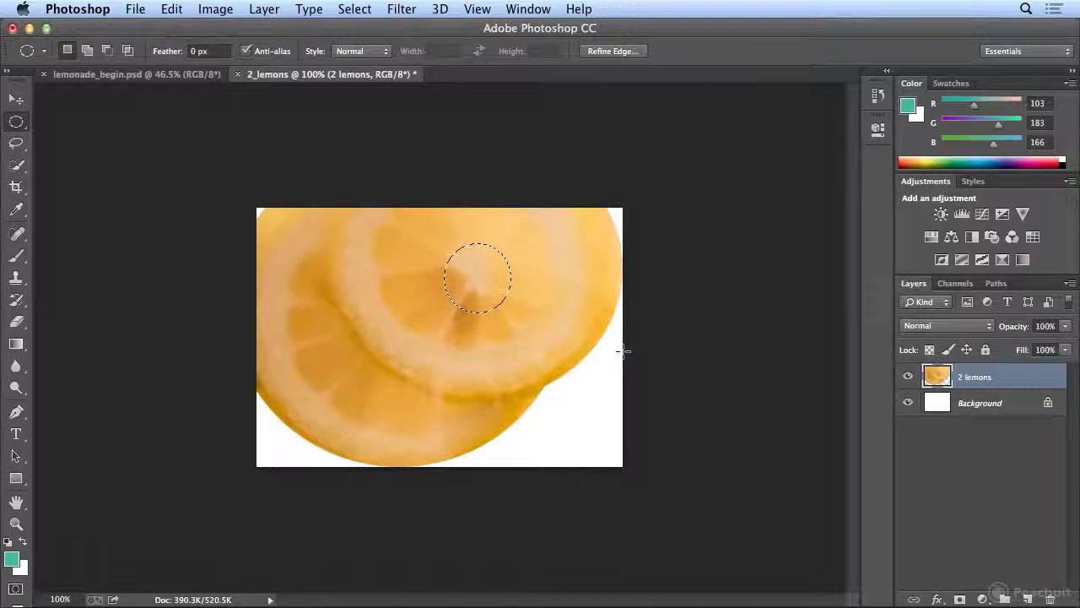
key(Up)
key(Up)
key(Up)
key(Up)
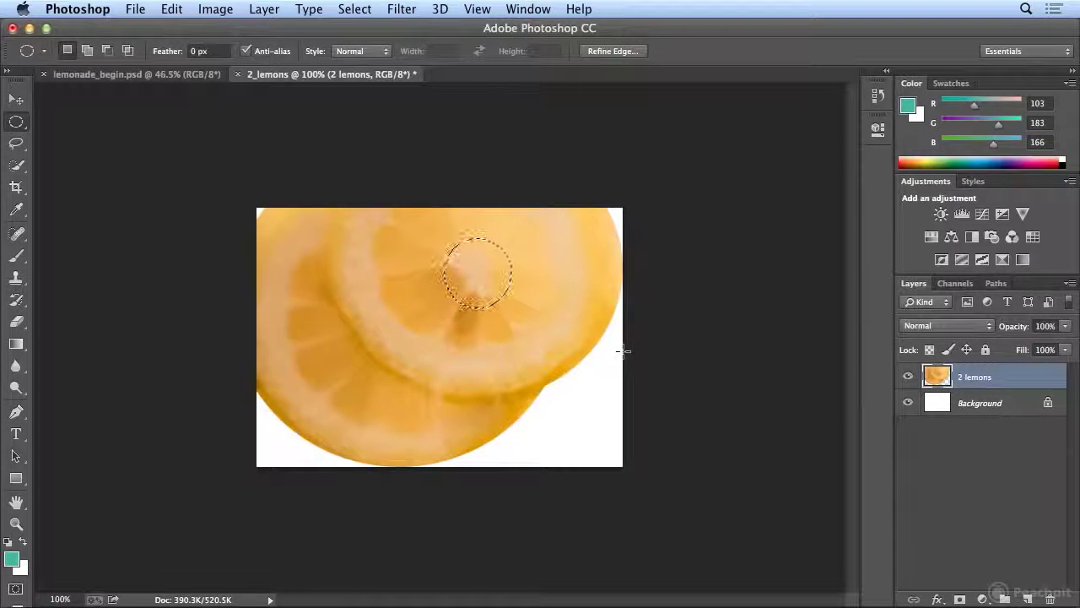
key(shift)
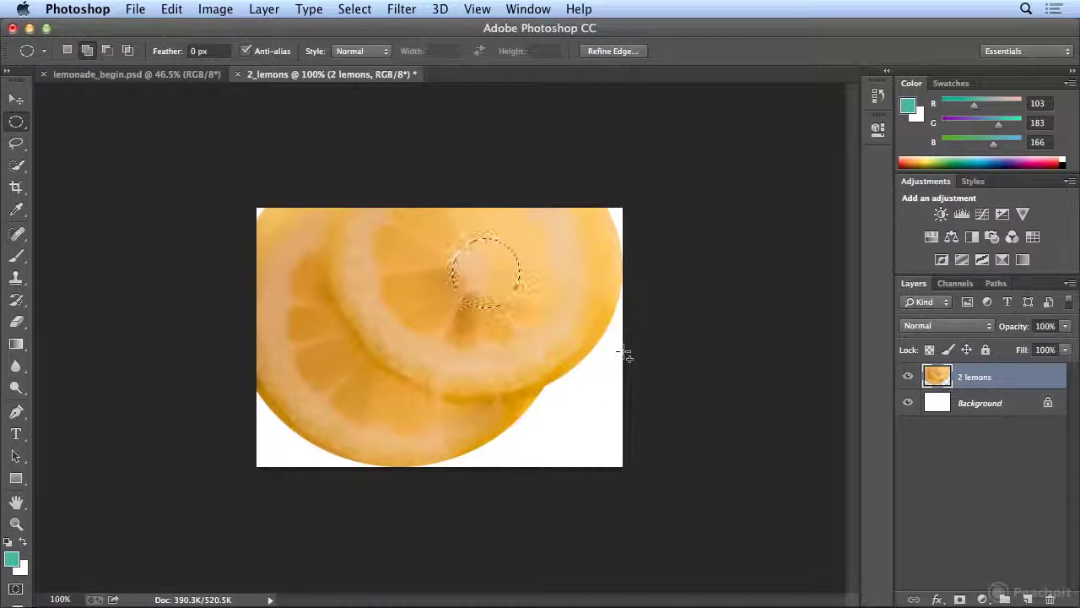
key(shift+Right)
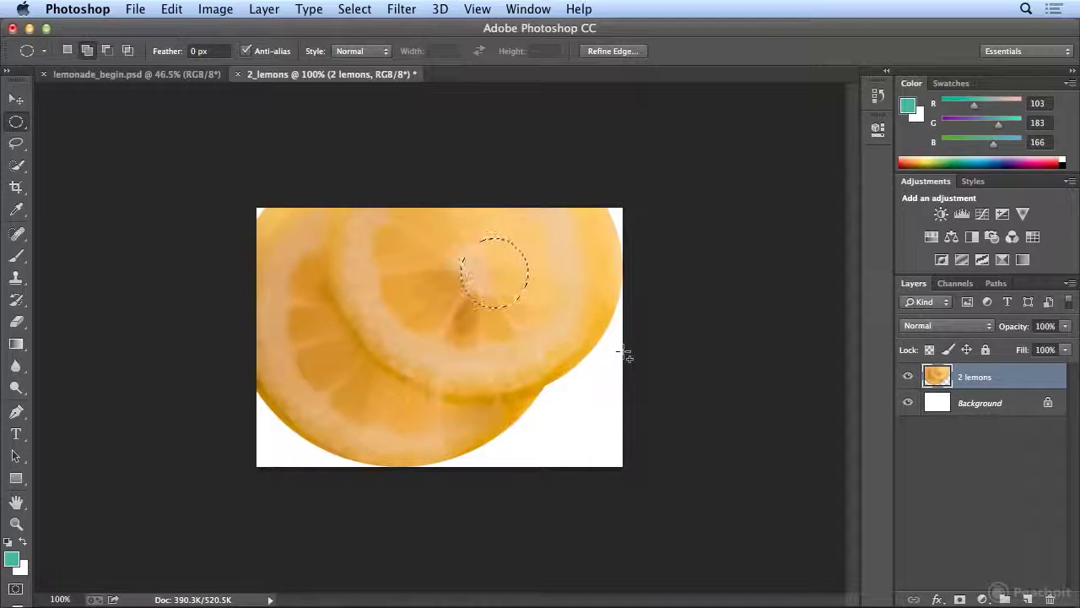
key(shift+Right)
key(shift+Right)
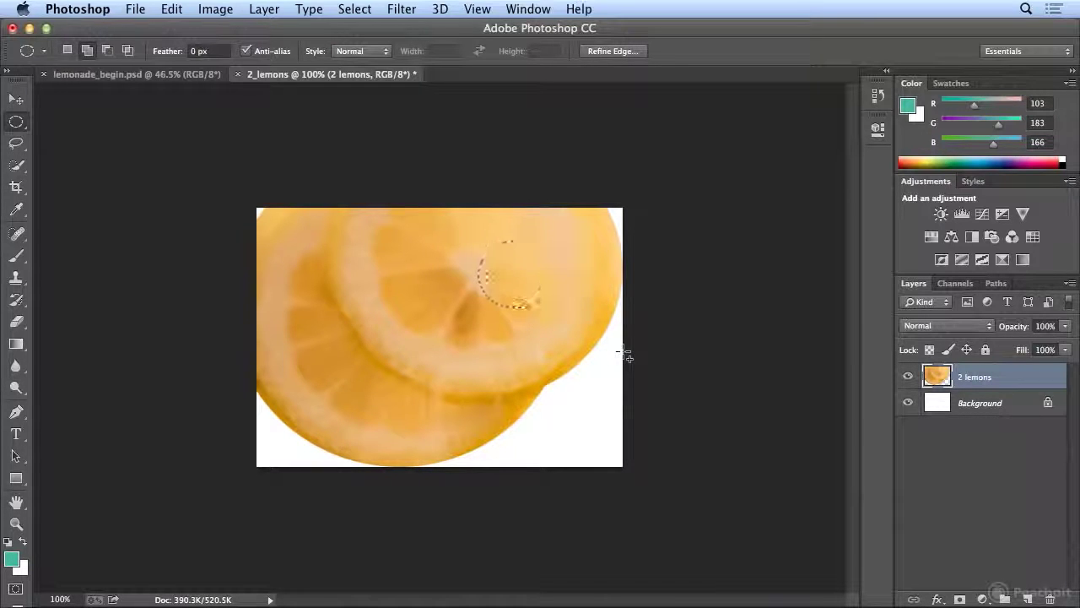
key(shift+Down)
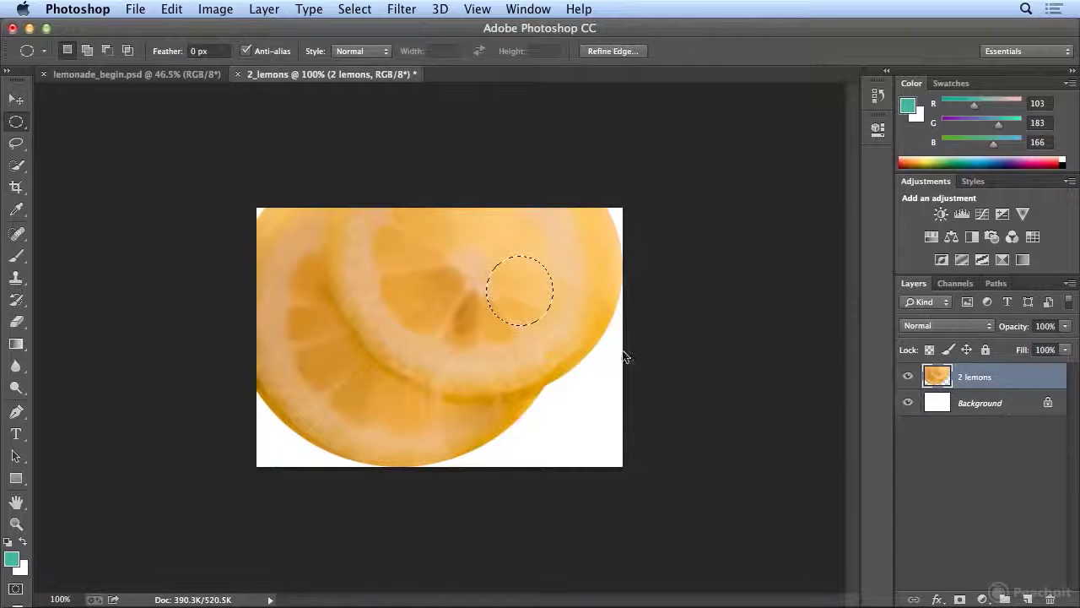
key(Down)
key(Down)
key(Down)
key(Down)
key(Up)
key(Up)
key(Down)
key(Down)
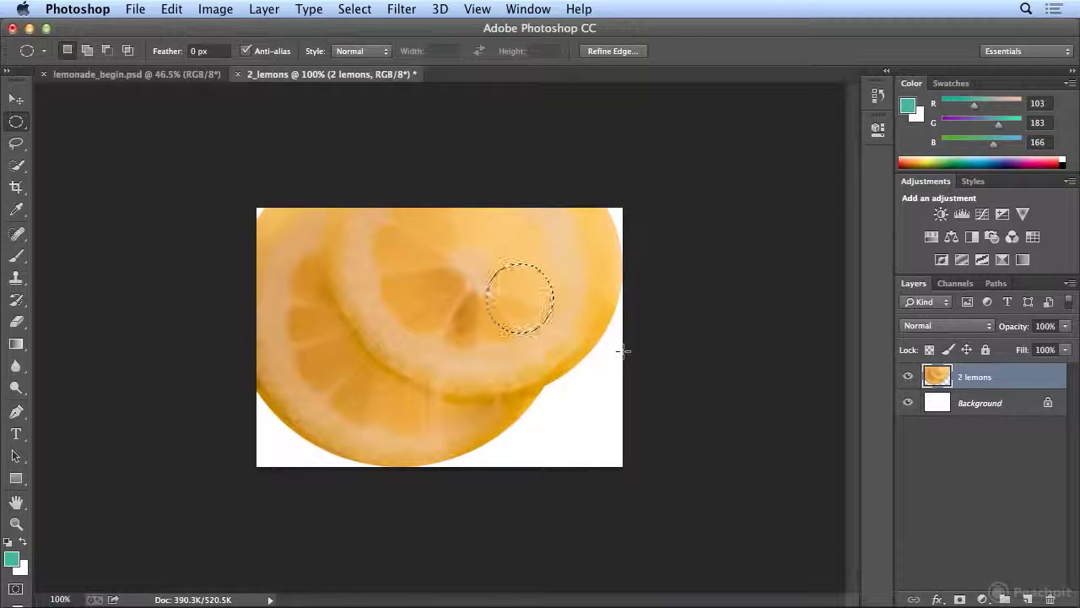
Step: Add a small circle on the upper lemon's left side and a larger one on the lower slice
key(shift)
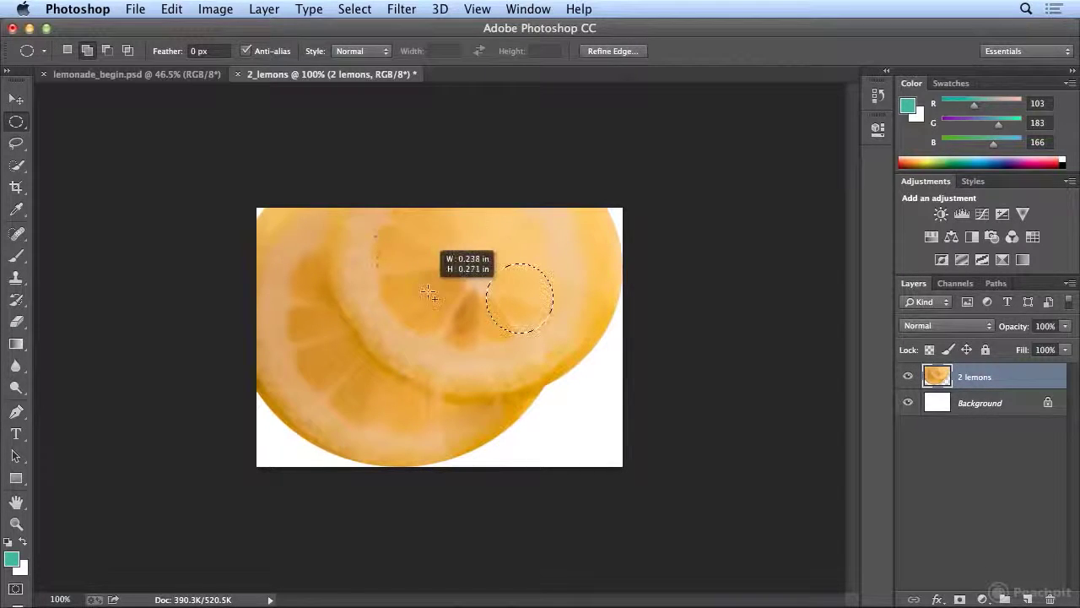
drag(429, 292, 450, 309)
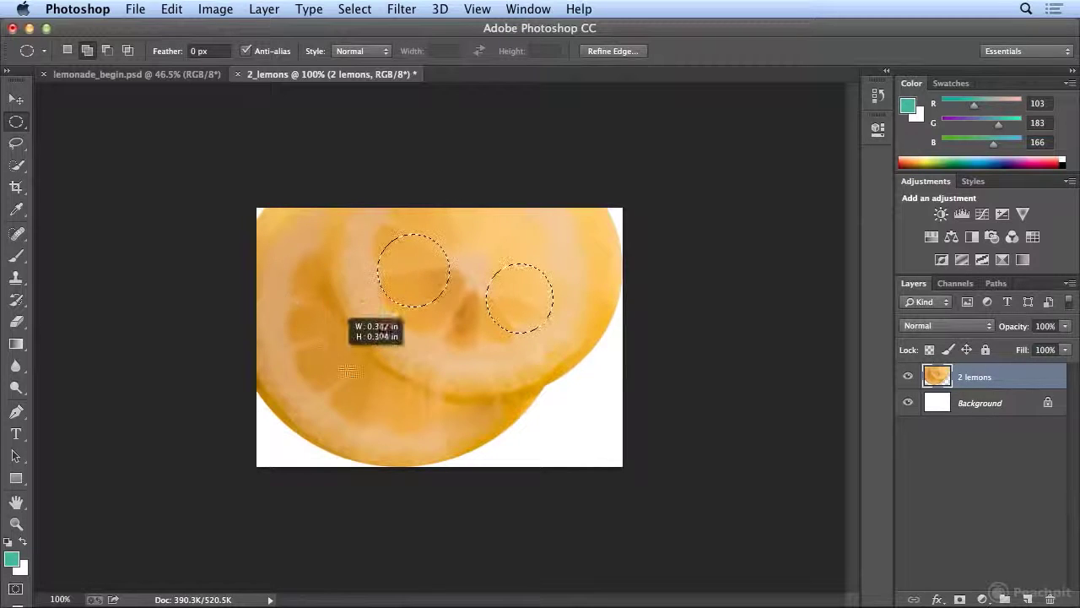
drag(348, 371, 389, 402)
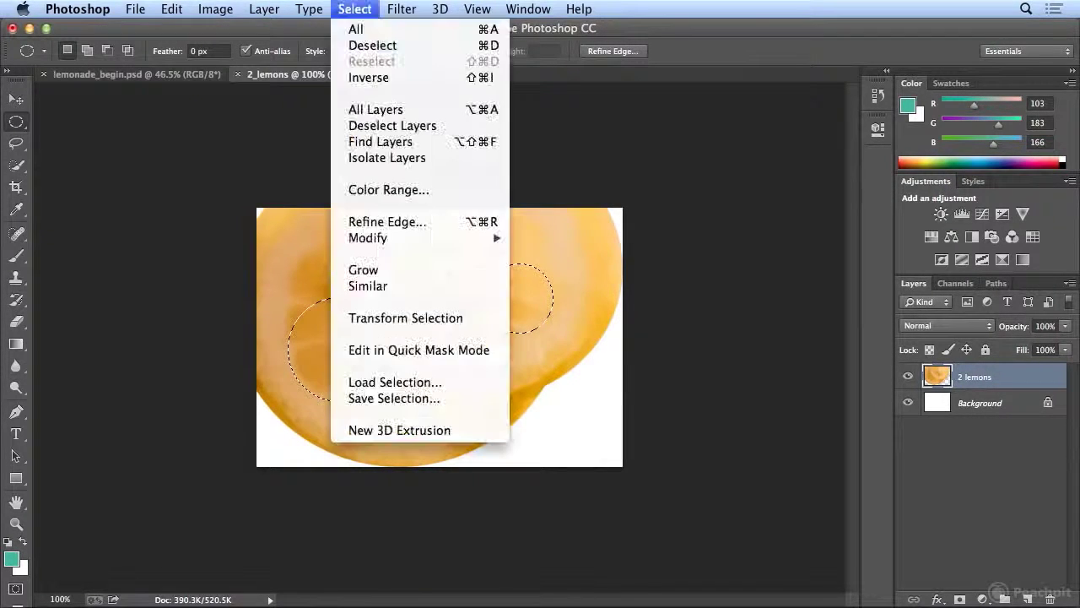
Step: Invert the selection, delete everything outside the three circles, deselect, and return to lemonade_begin.psd
click(354, 9)
click(371, 78)
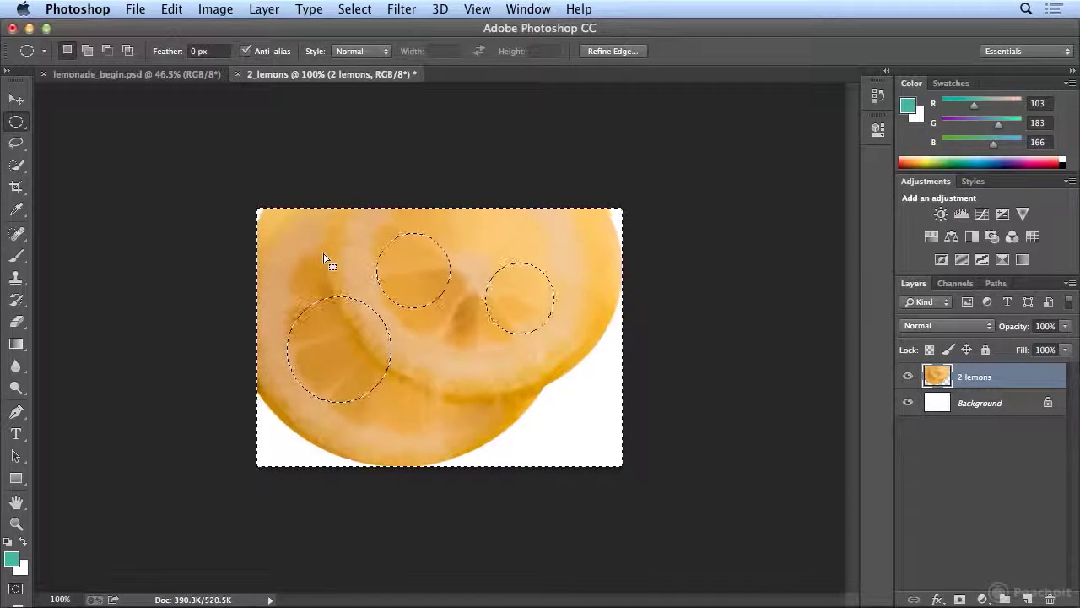
key(Delete)
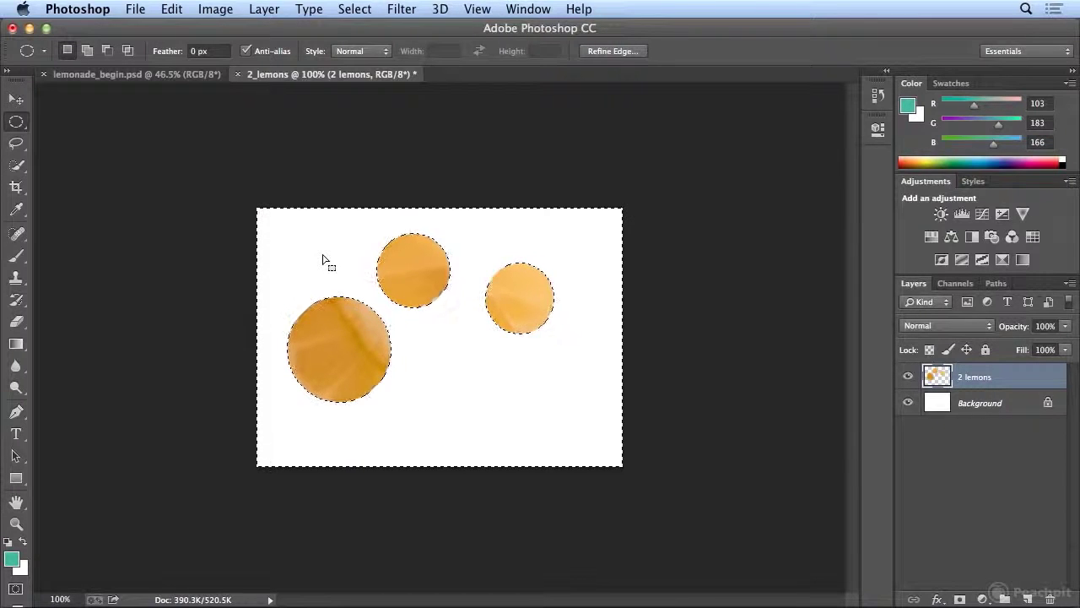
key(super+d)
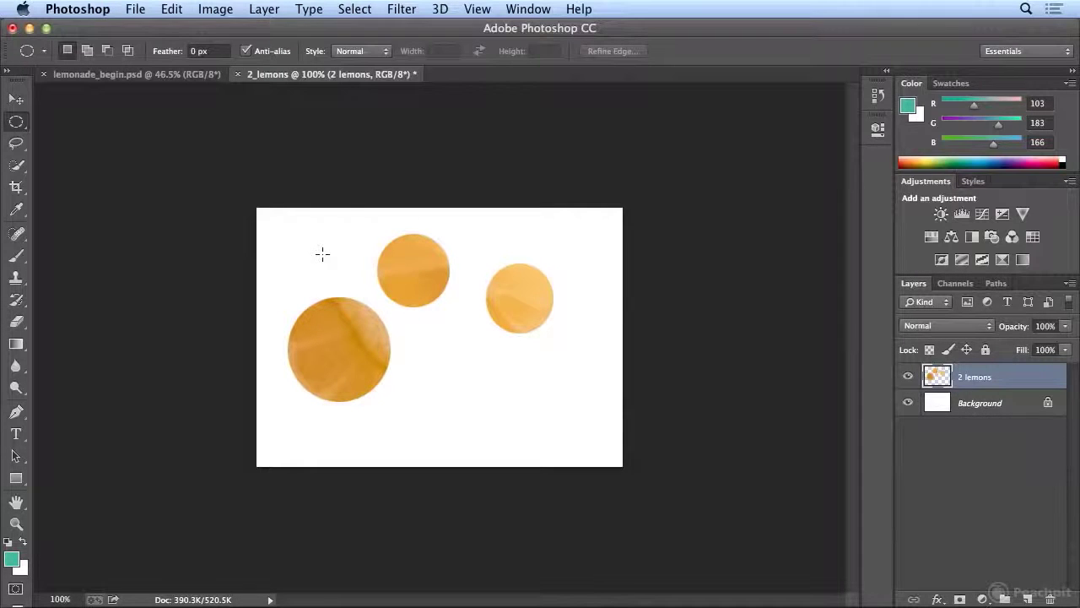
click(145, 76)
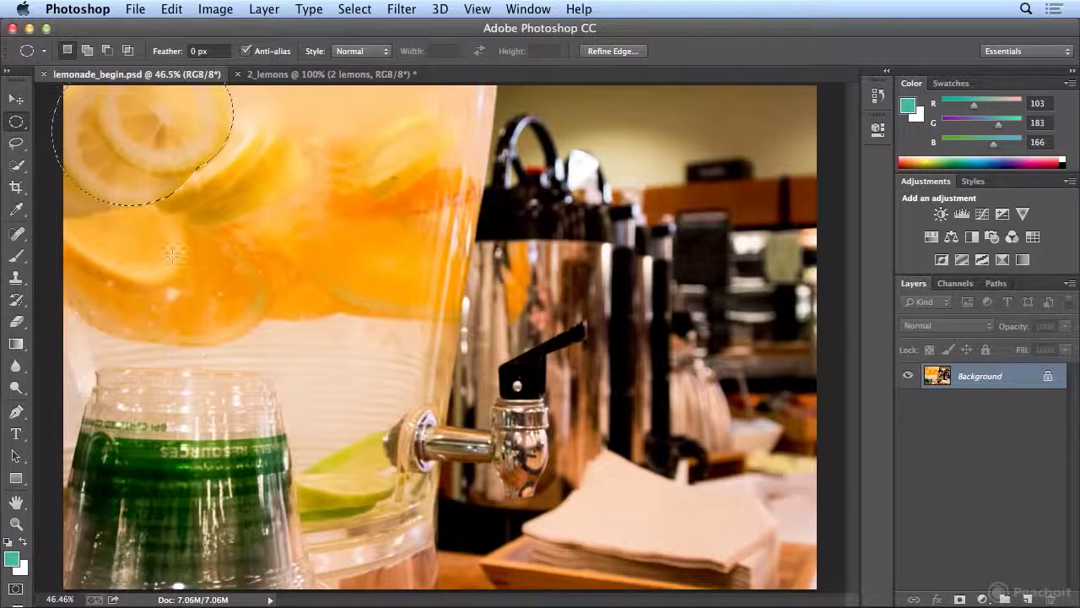
Step: Clear the selection, pick the Quick Selection tool, and size its brush with the bracket keys
click(241, 189)
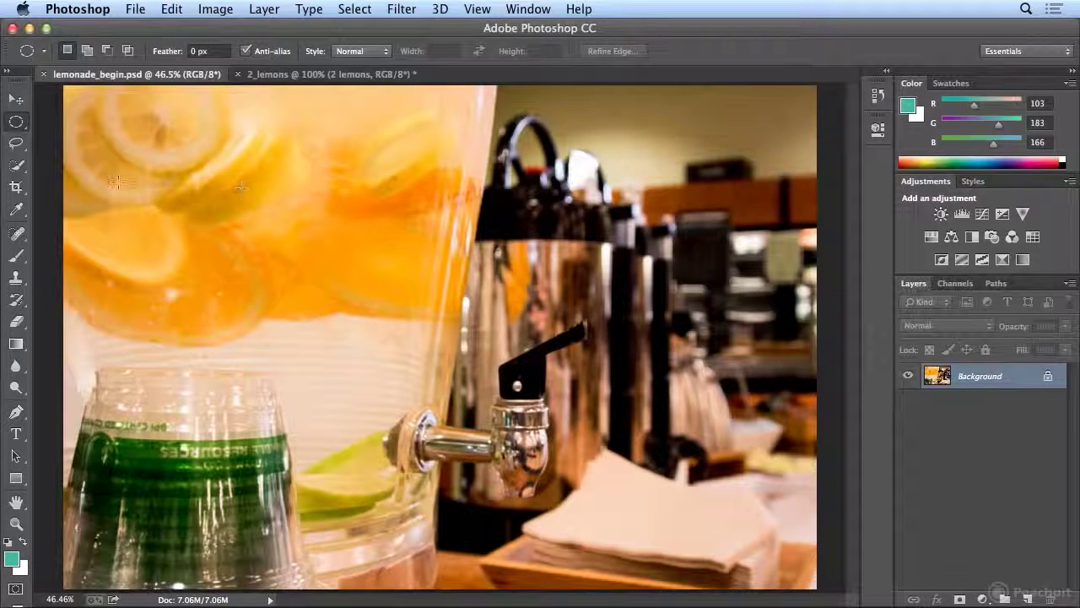
click(16, 165)
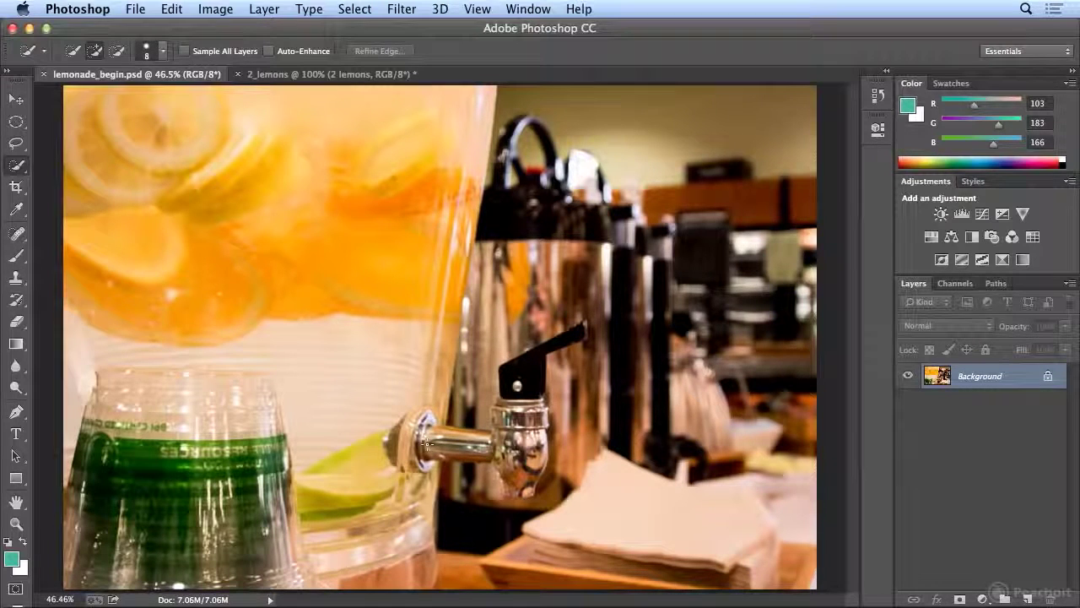
key(bracketright)
key(bracketright)
key(bracketright)
key(bracketright)
key(bracketright)
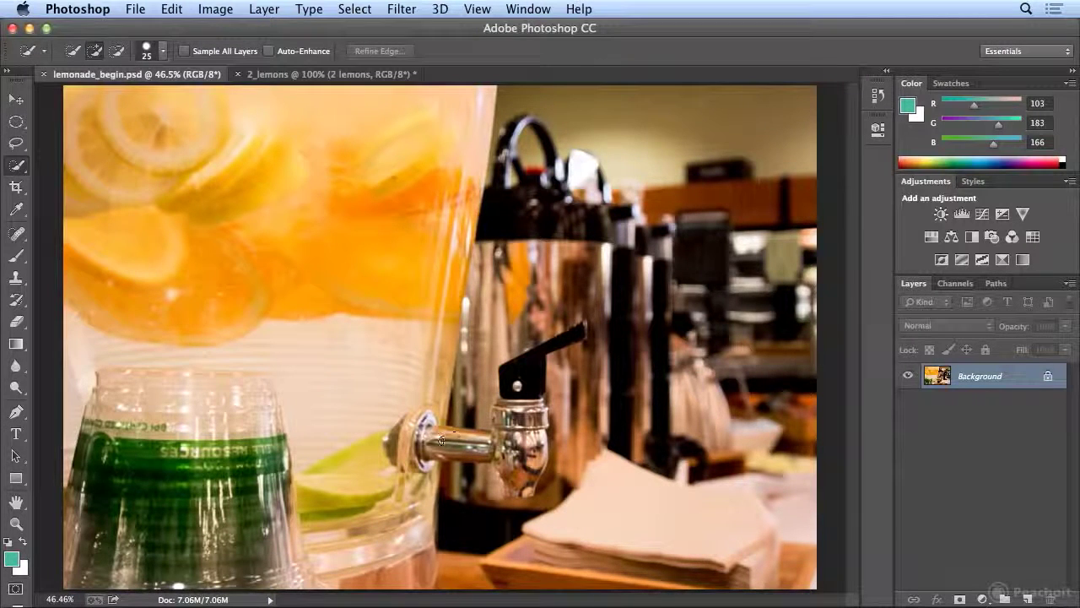
key(bracketleft)
key(bracketleft)
key(bracketright)
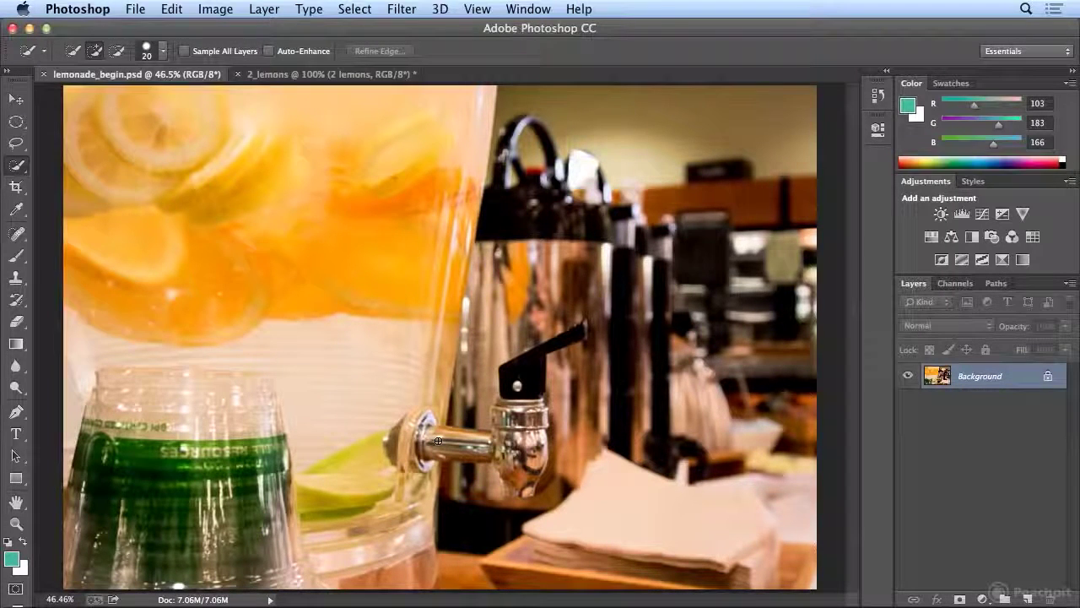
key(bracketright)
Step: Paint over the spigot body and black tap handle, then fix the edges around the left nut
mouse_move(436, 440)
mouse_down()
mouse_move(508, 446)
mouse_move(515, 489)
mouse_up()
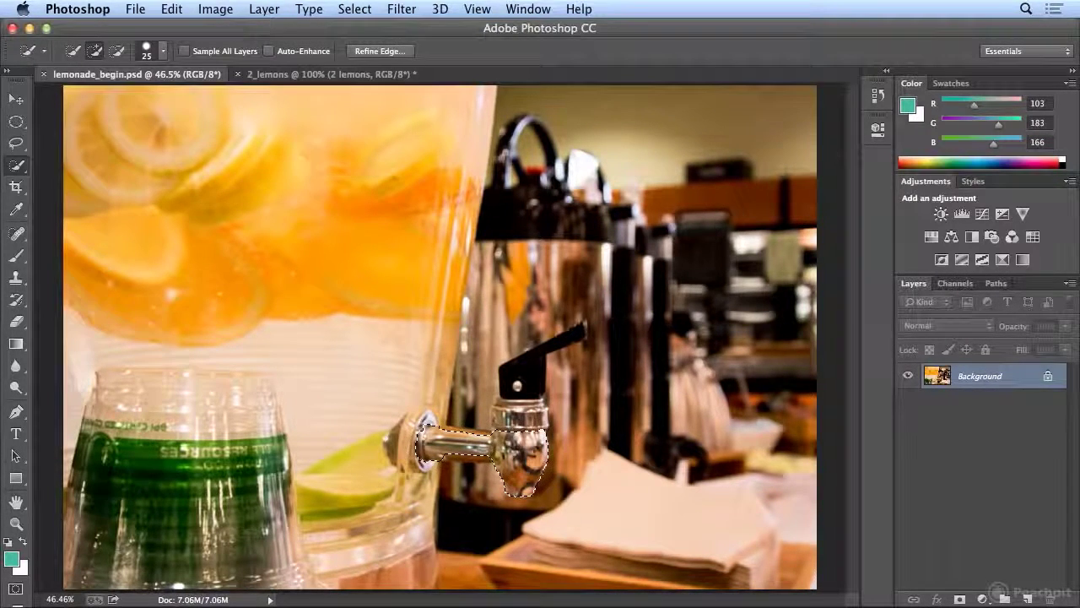
click(527, 389)
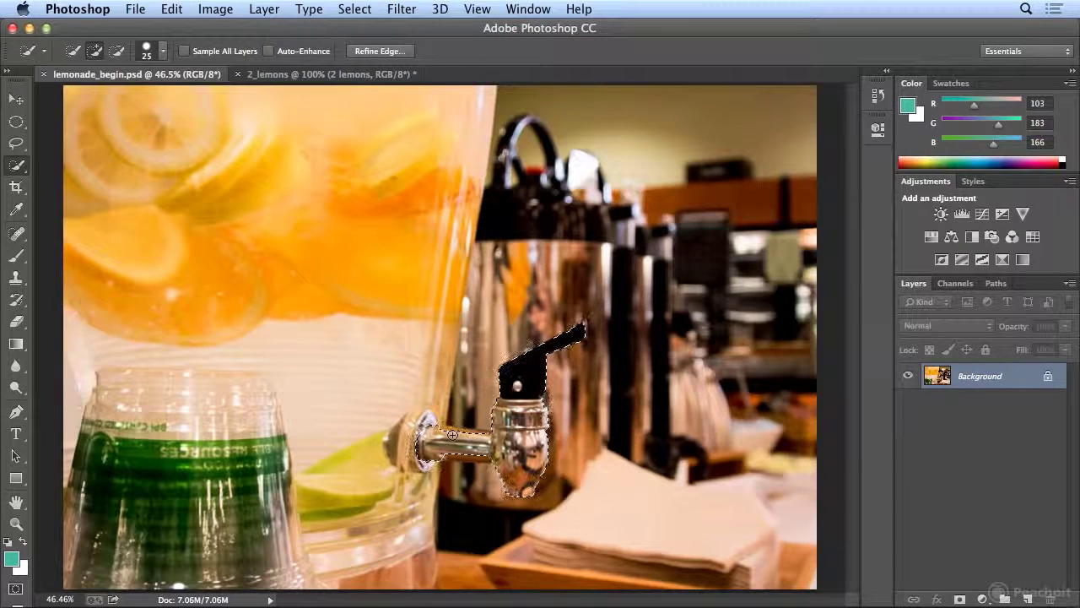
key(bracketleft)
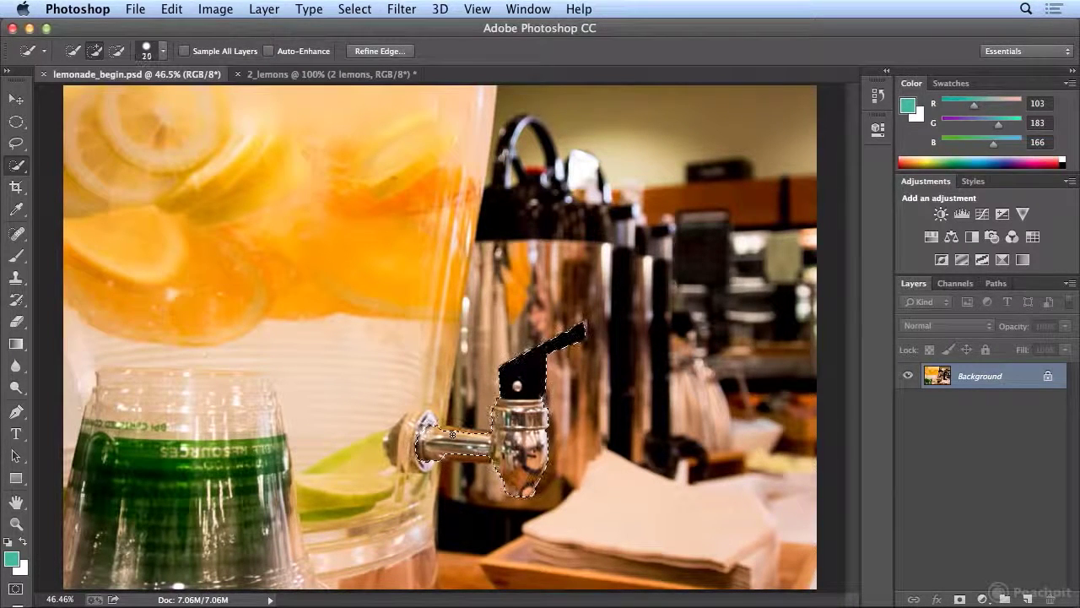
alt+click(440, 456)
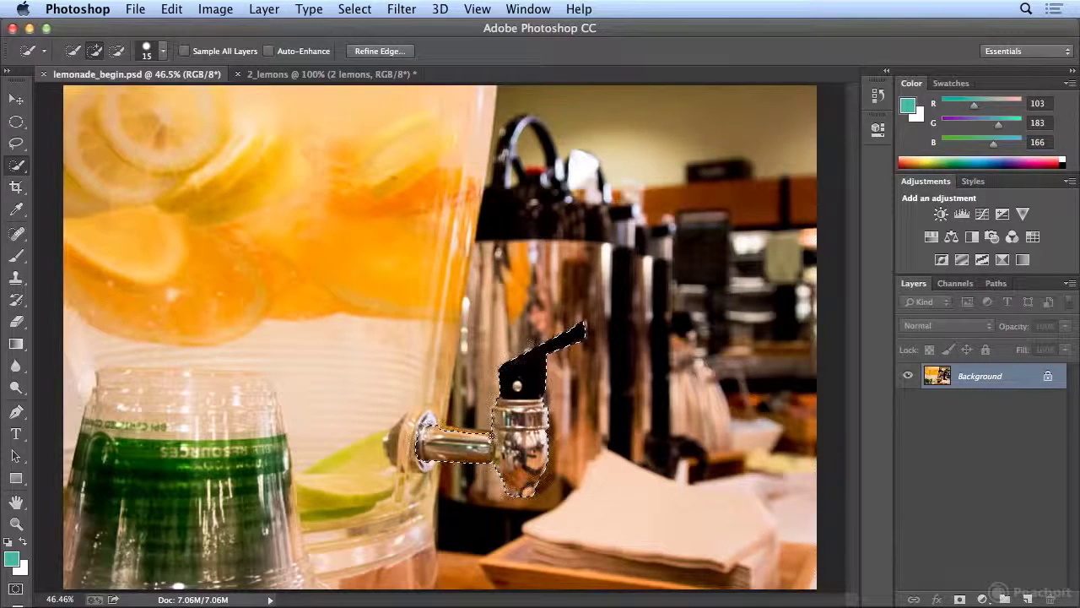
alt+click(456, 431)
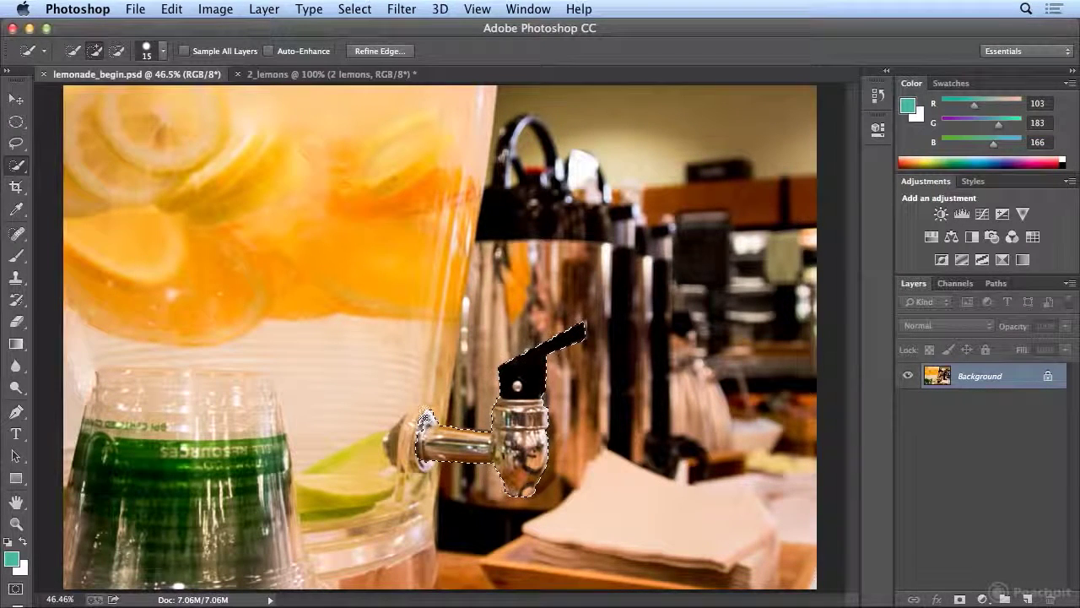
click(420, 422)
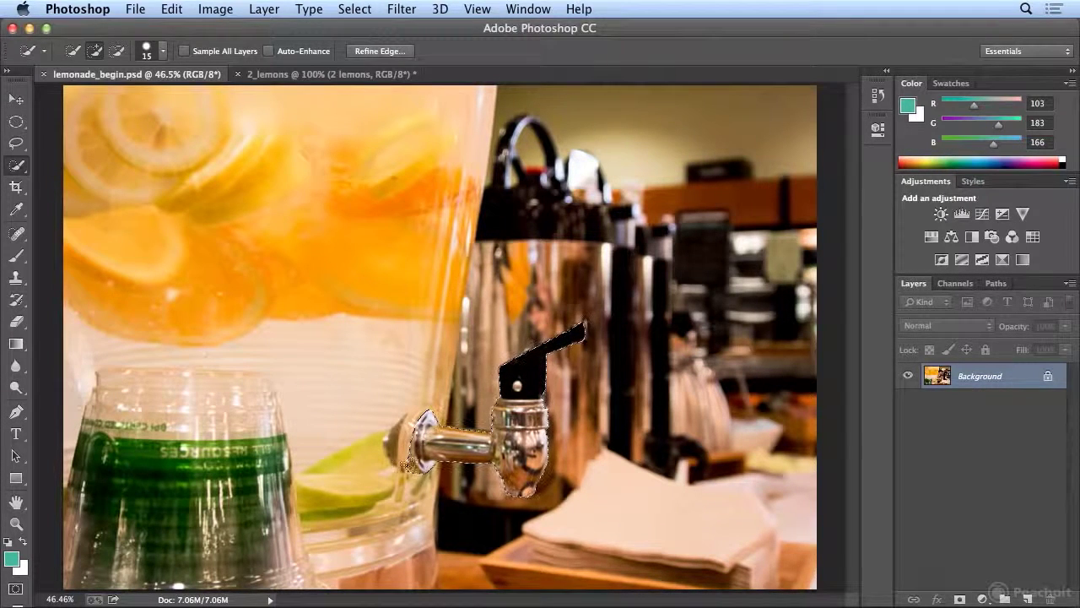
key(alt)
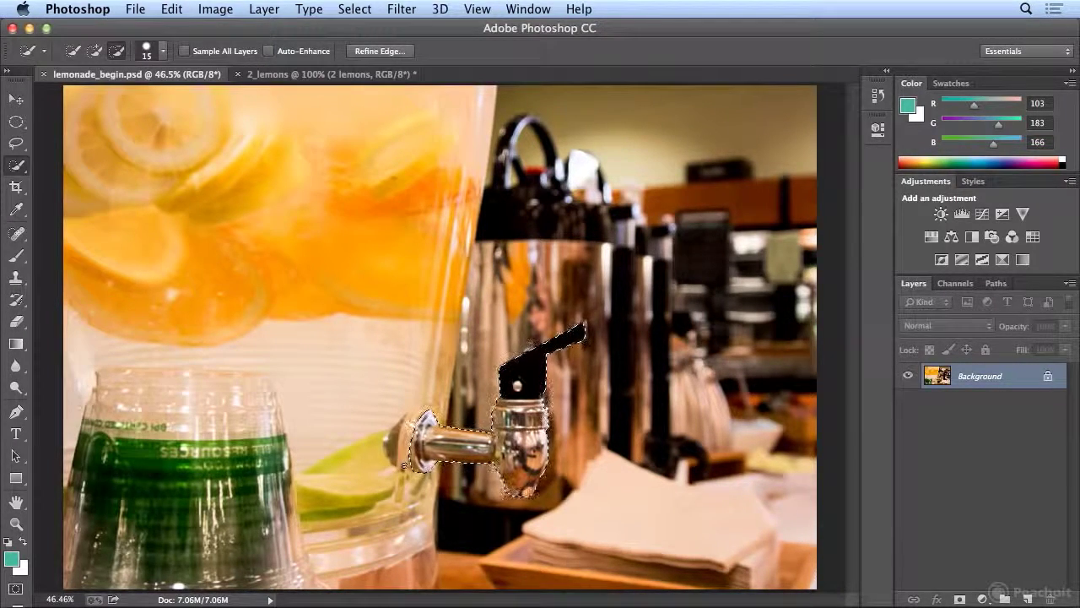
key(alt)
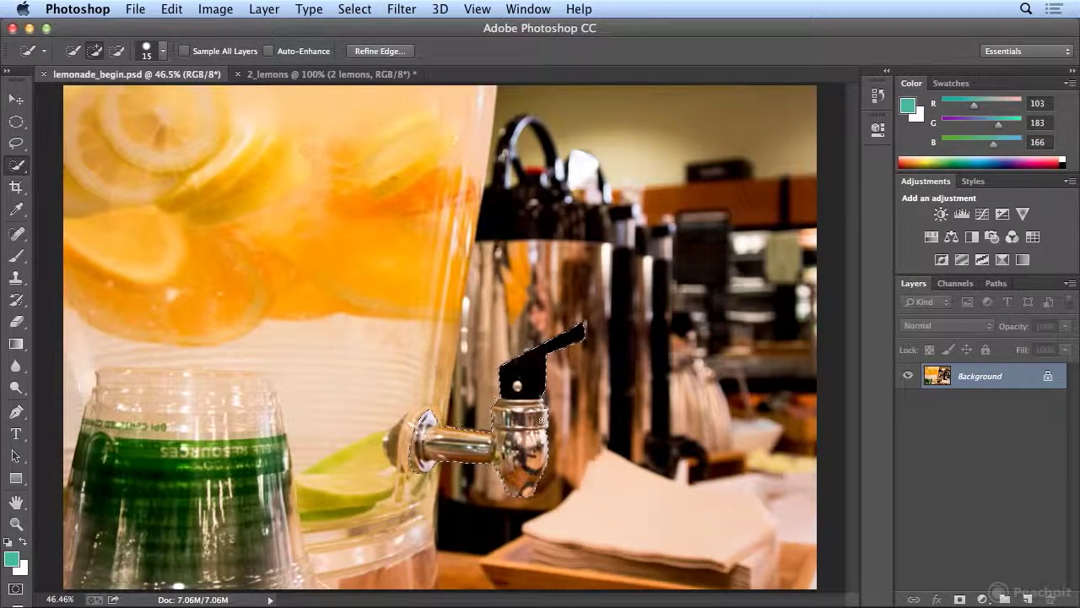
Step: Open Refine Edge and set the View to On White
click(379, 51)
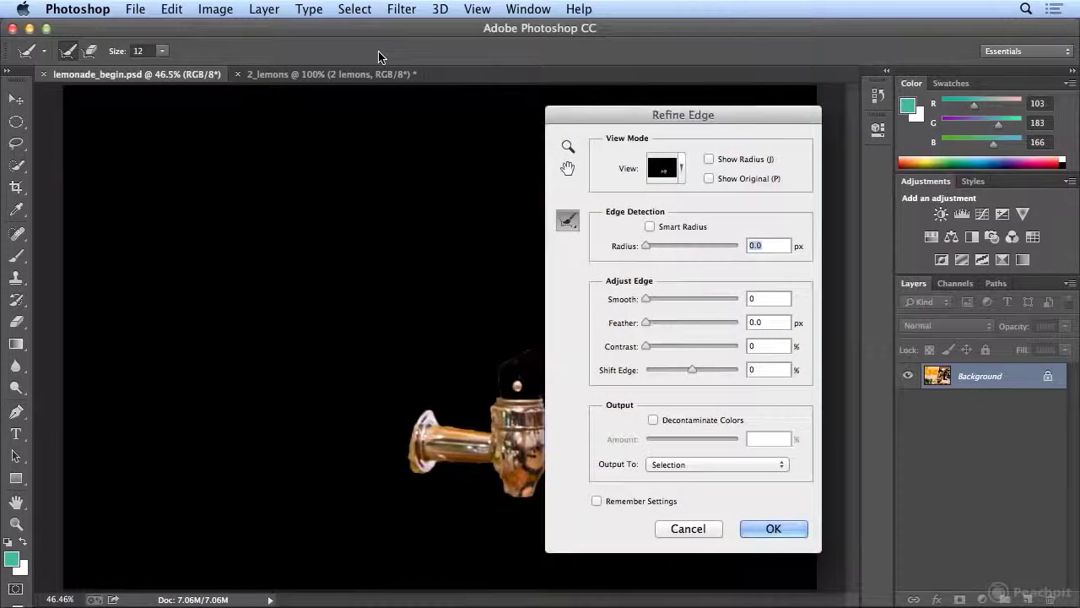
click(682, 173)
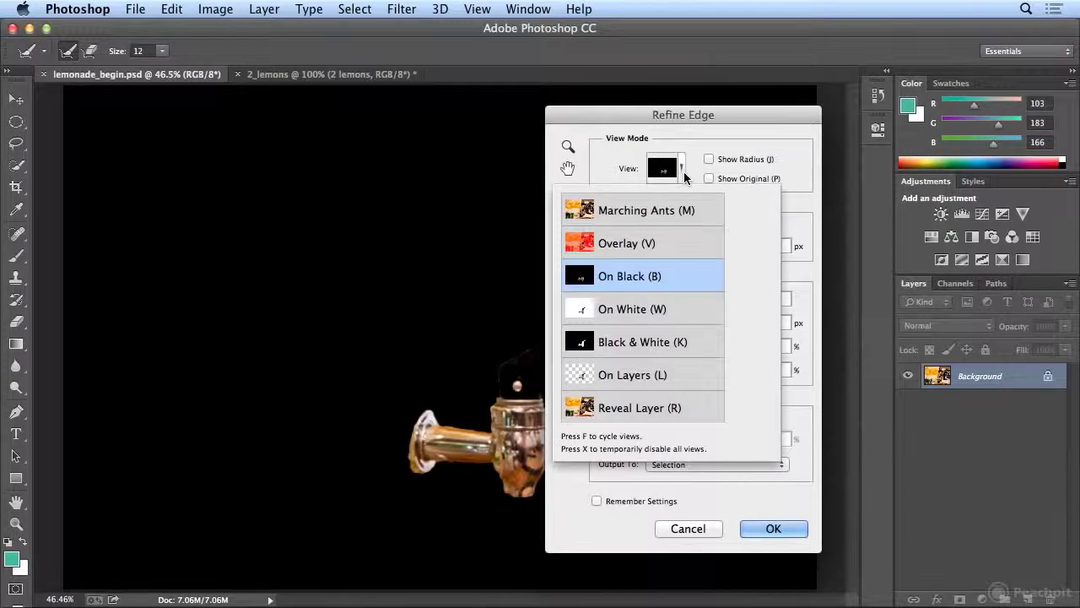
click(679, 311)
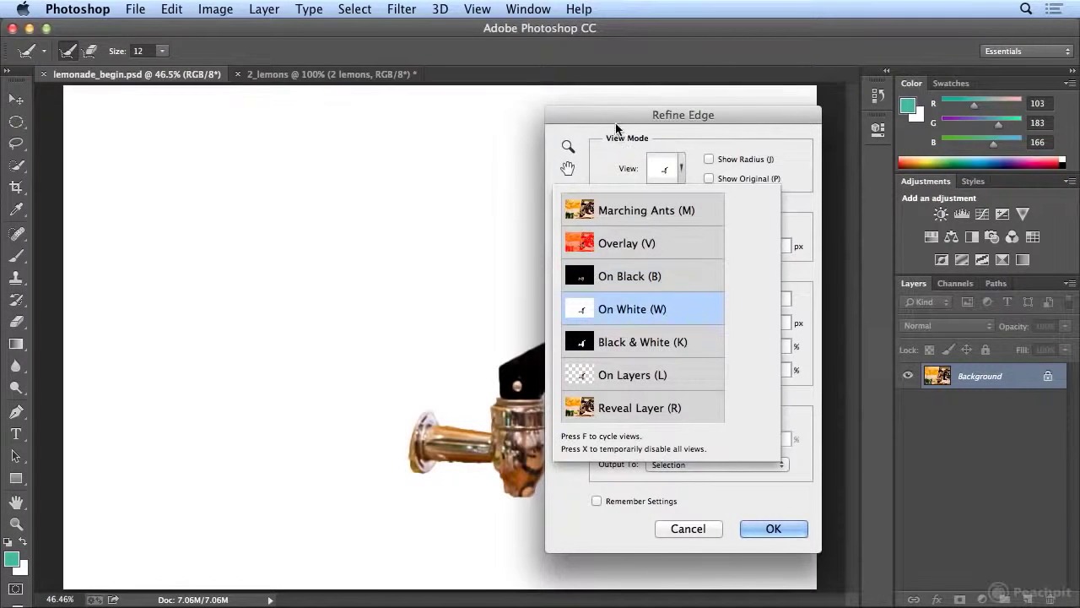
drag(614, 121, 693, 122)
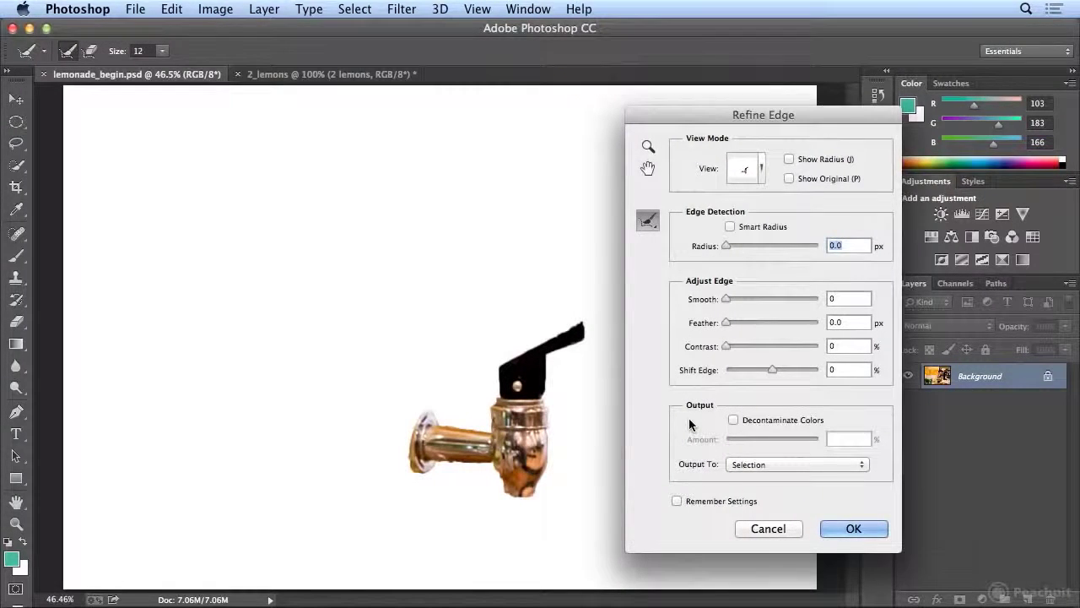
Step: Adjust the sliders to Smooth 65, Contrast 18% and Shift Edge -49%
drag(726, 299, 778, 306)
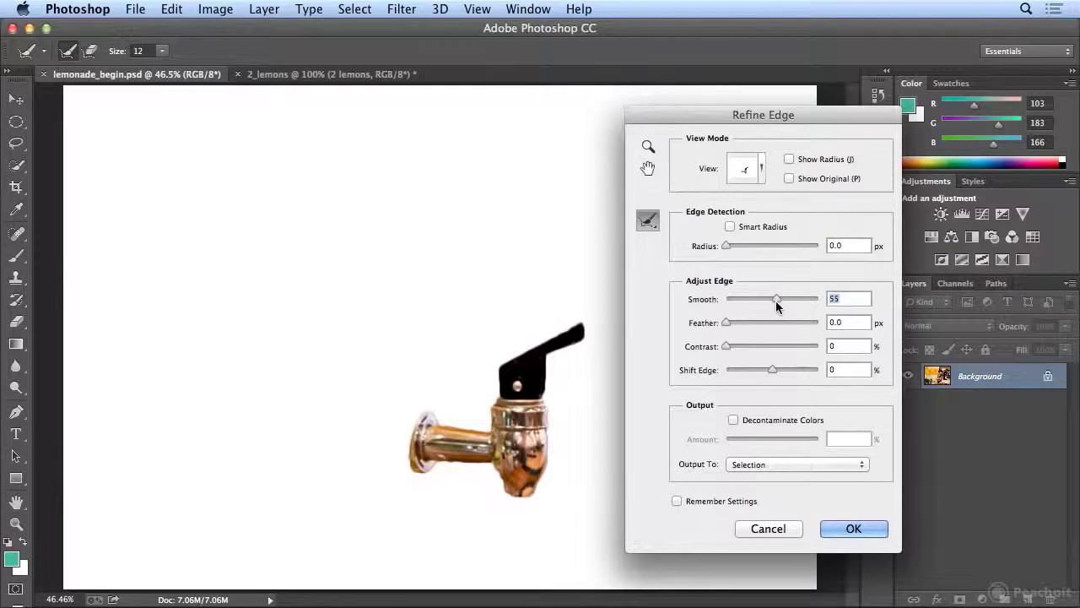
drag(727, 346, 773, 346)
drag(777, 300, 798, 302)
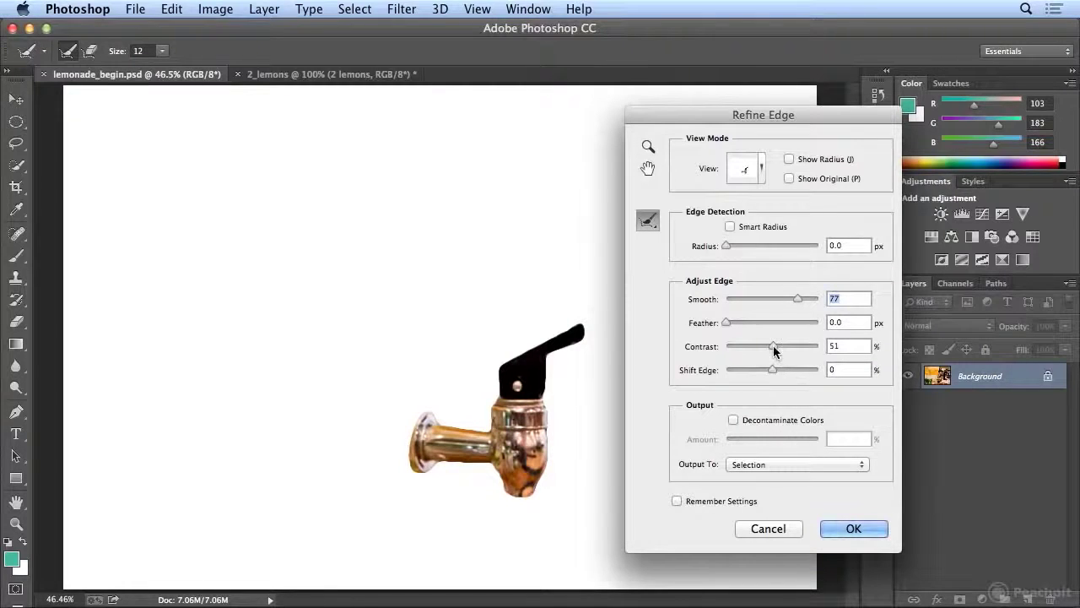
mouse_move(774, 347)
mouse_down()
mouse_move(752, 348)
mouse_move(764, 369)
mouse_move(752, 368)
mouse_move(764, 369)
mouse_move(765, 346)
mouse_up()
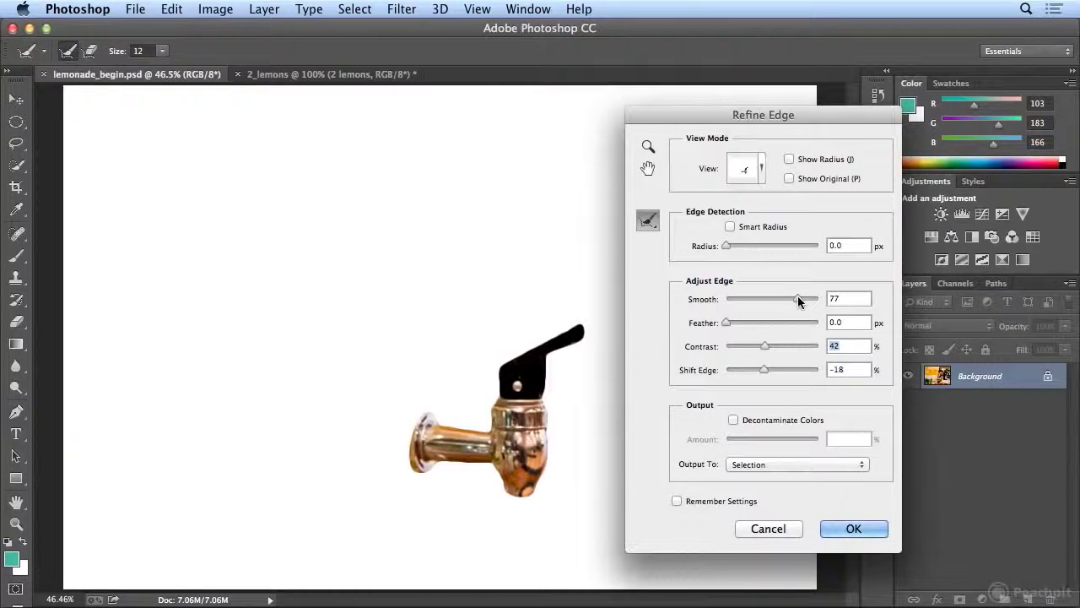
drag(799, 301, 779, 300)
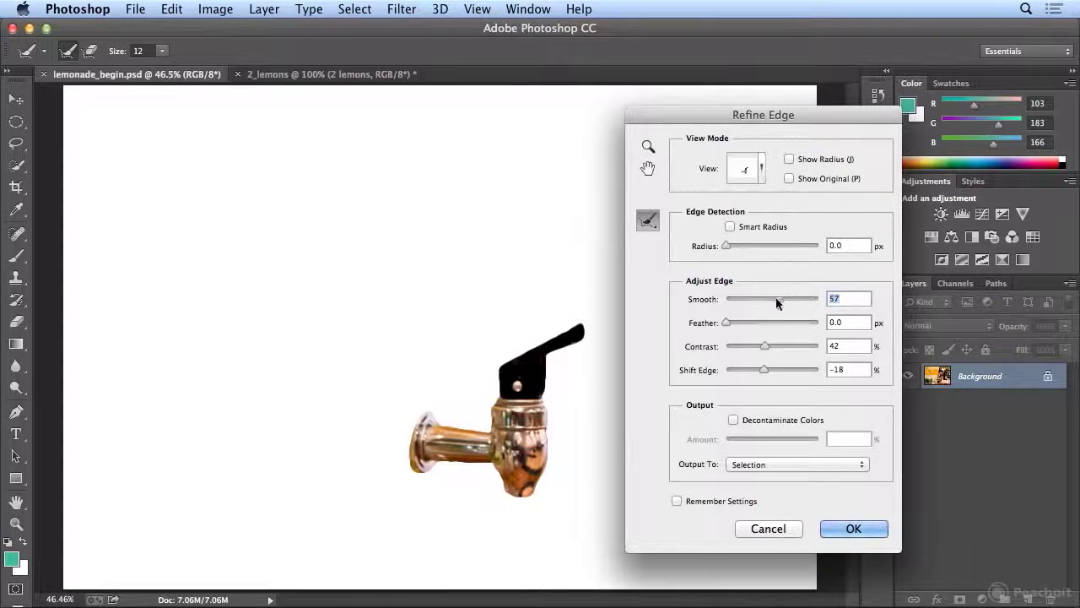
drag(777, 300, 812, 301)
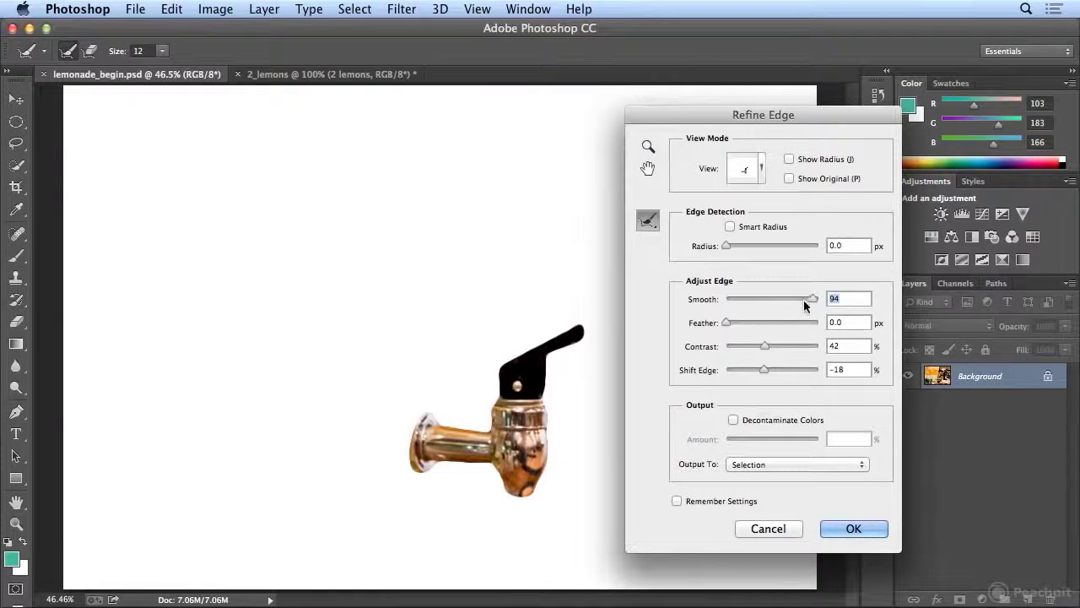
mouse_move(803, 300)
mouse_down()
mouse_move(742, 305)
mouse_move(783, 302)
mouse_up()
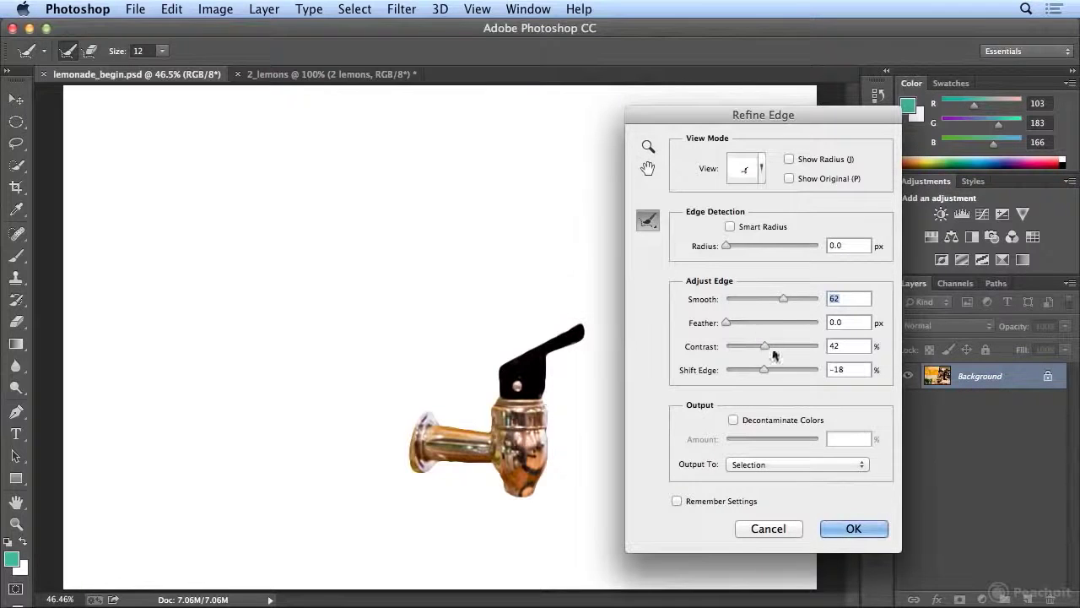
drag(781, 305, 770, 305)
drag(765, 348, 743, 352)
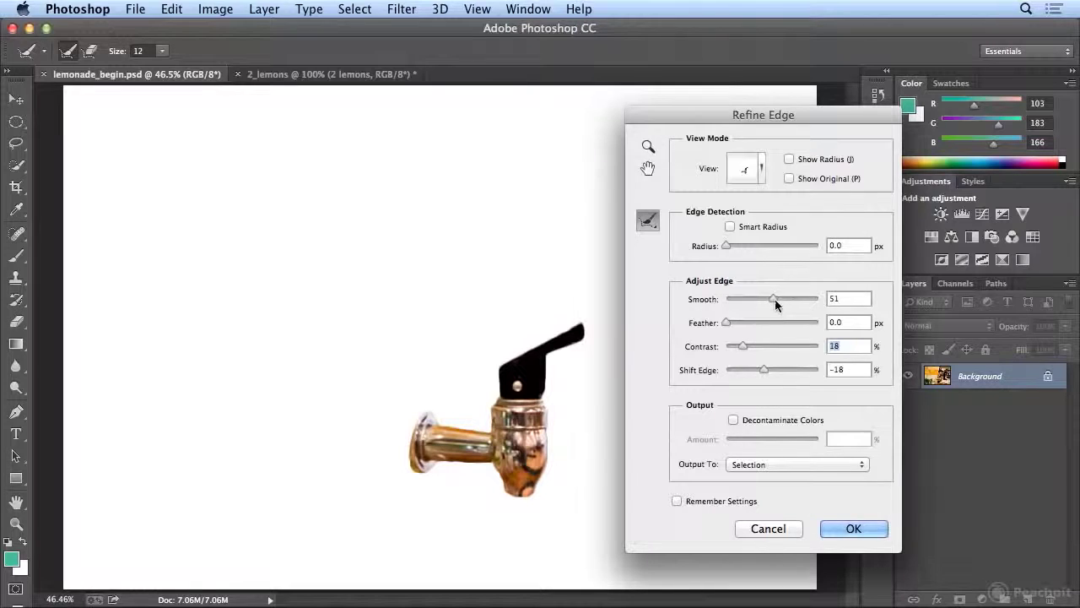
mouse_move(773, 299)
mouse_down()
mouse_move(756, 298)
mouse_move(787, 301)
mouse_up()
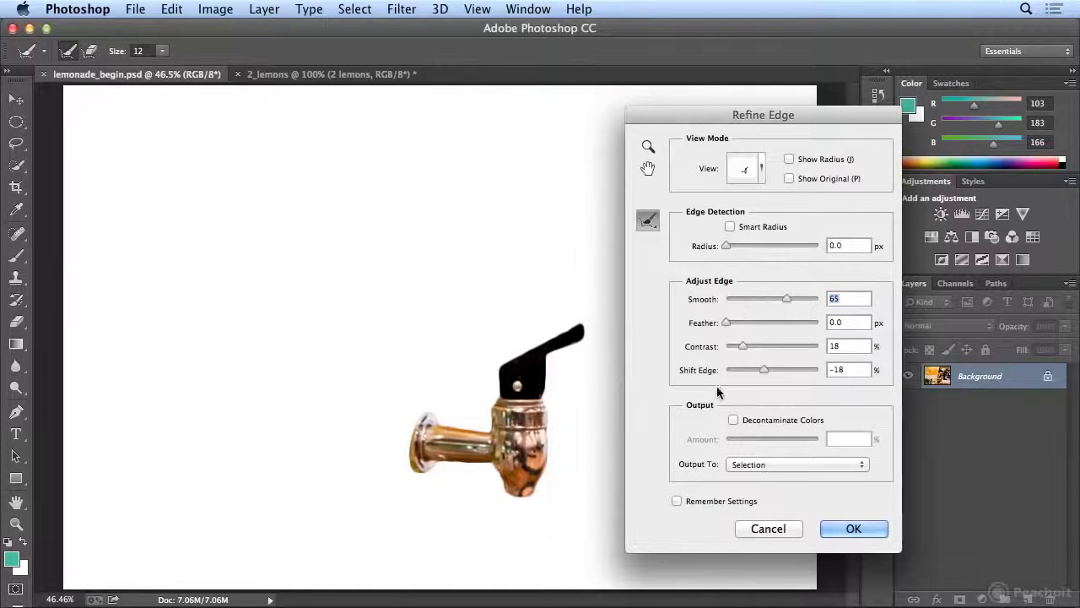
drag(764, 370, 749, 375)
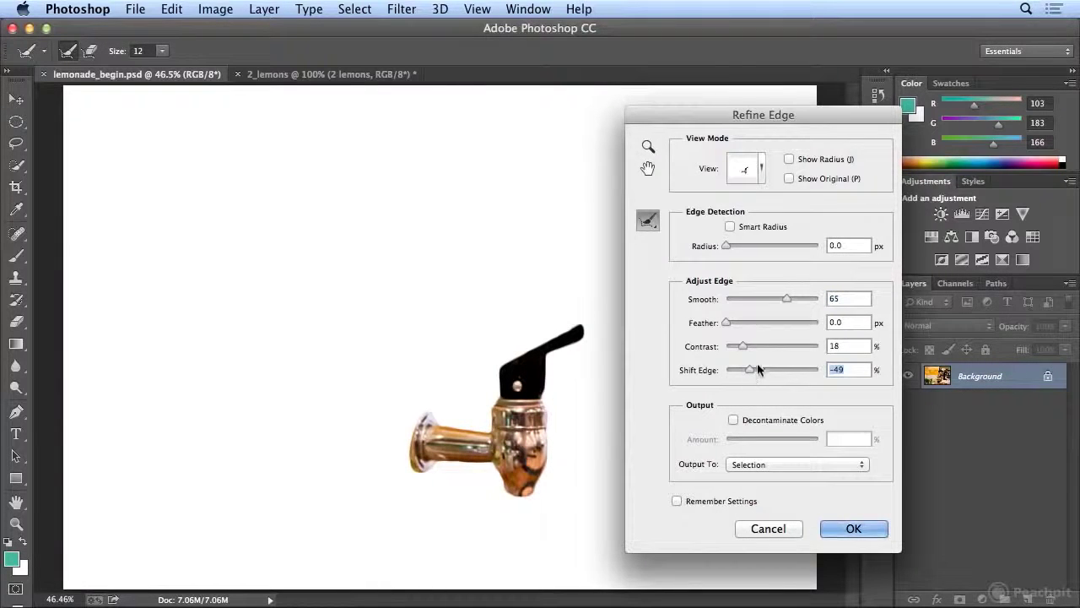
Step: Toggle Show Original to compare the edges, then lower Smooth to 12
click(788, 179)
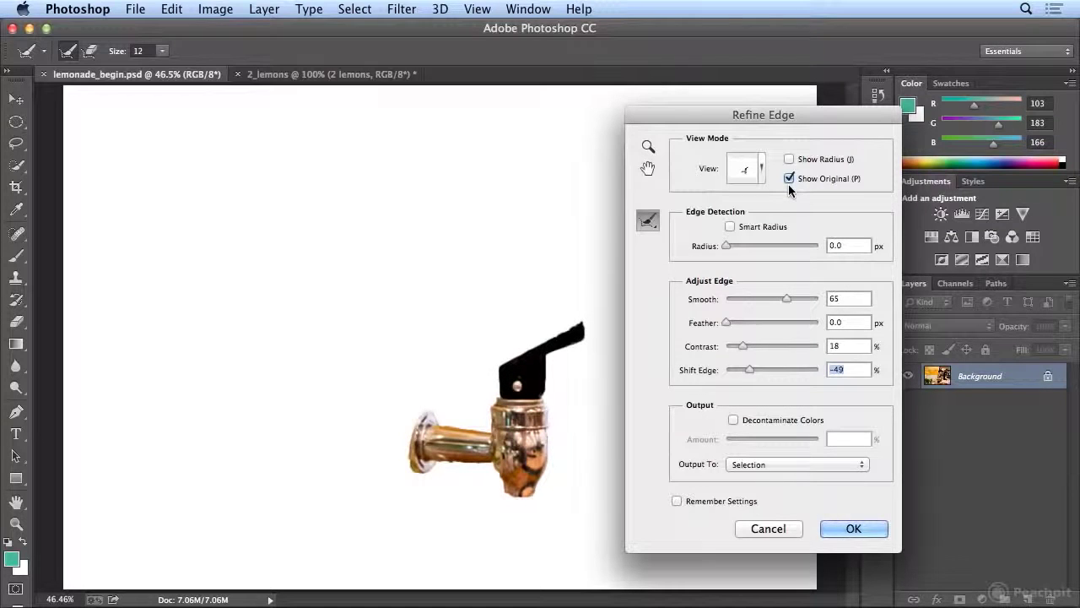
click(789, 179)
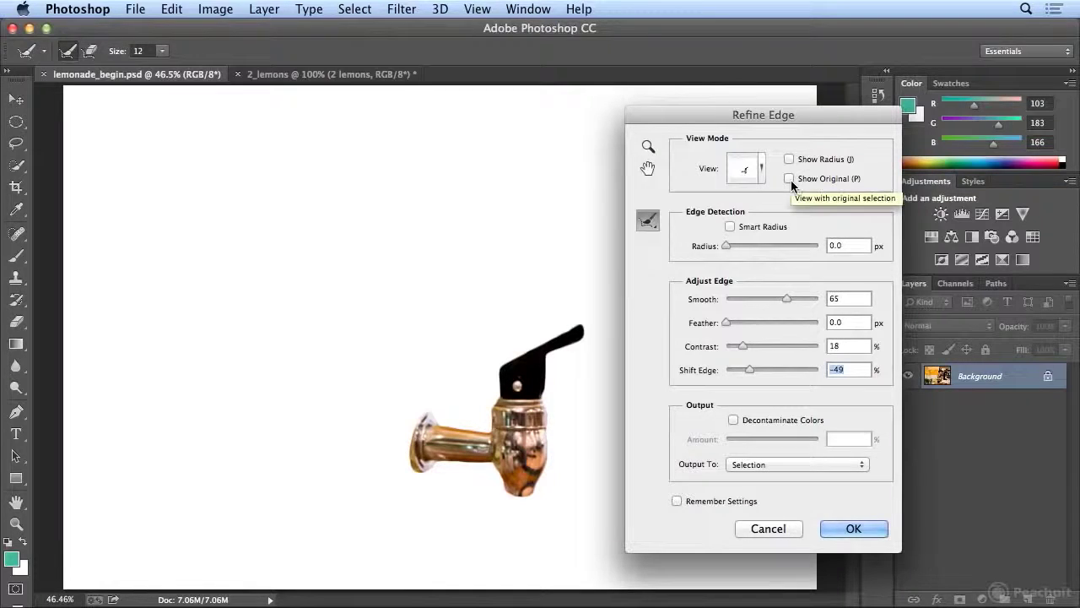
click(790, 180)
click(790, 178)
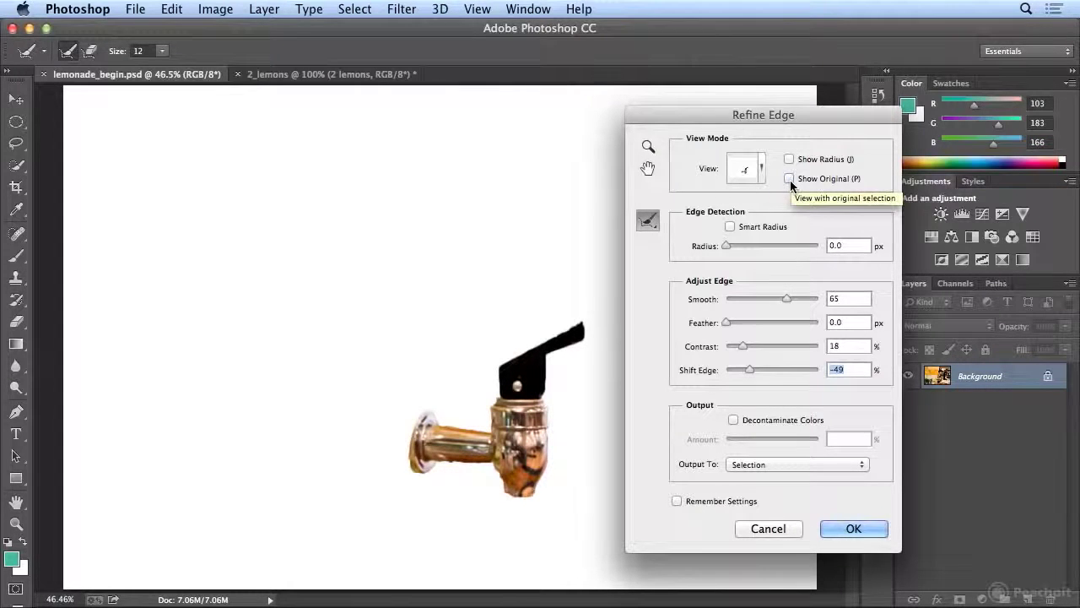
click(790, 179)
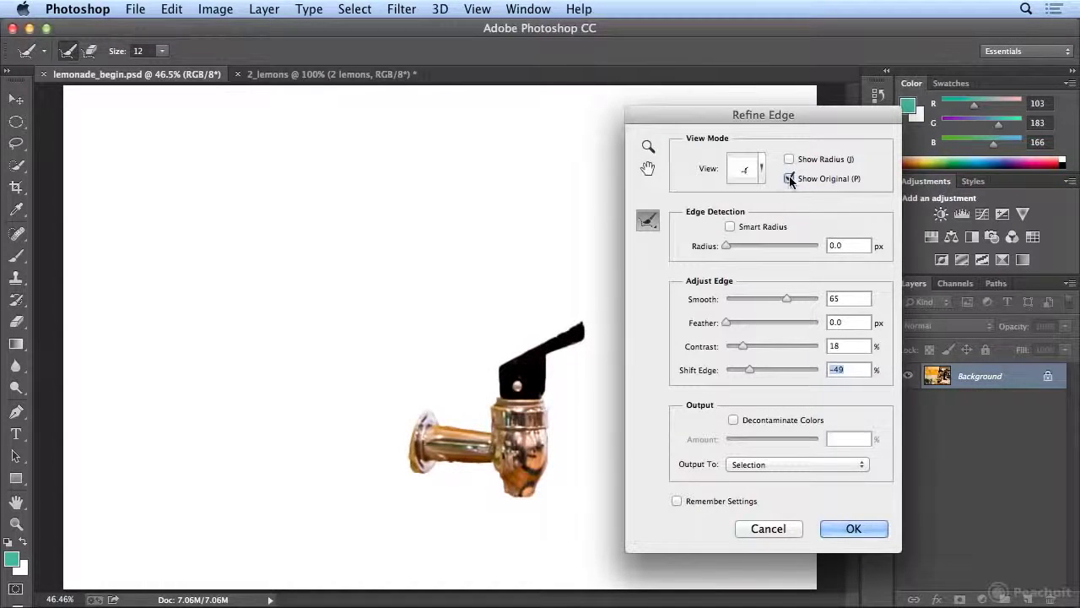
click(790, 179)
drag(783, 300, 737, 298)
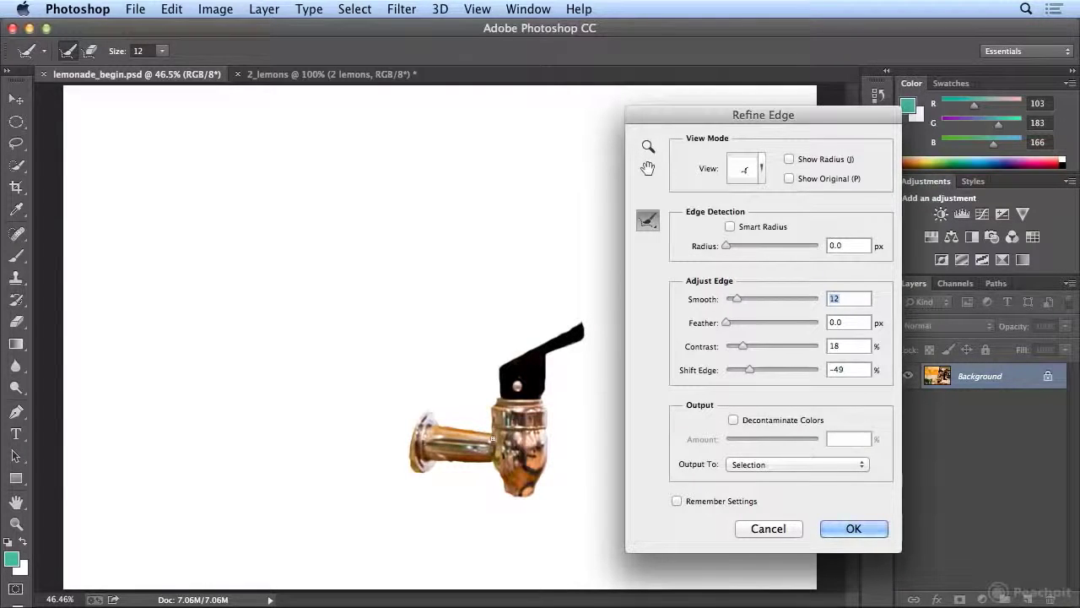
Step: Raise the edge smoothing to 51
click(759, 464)
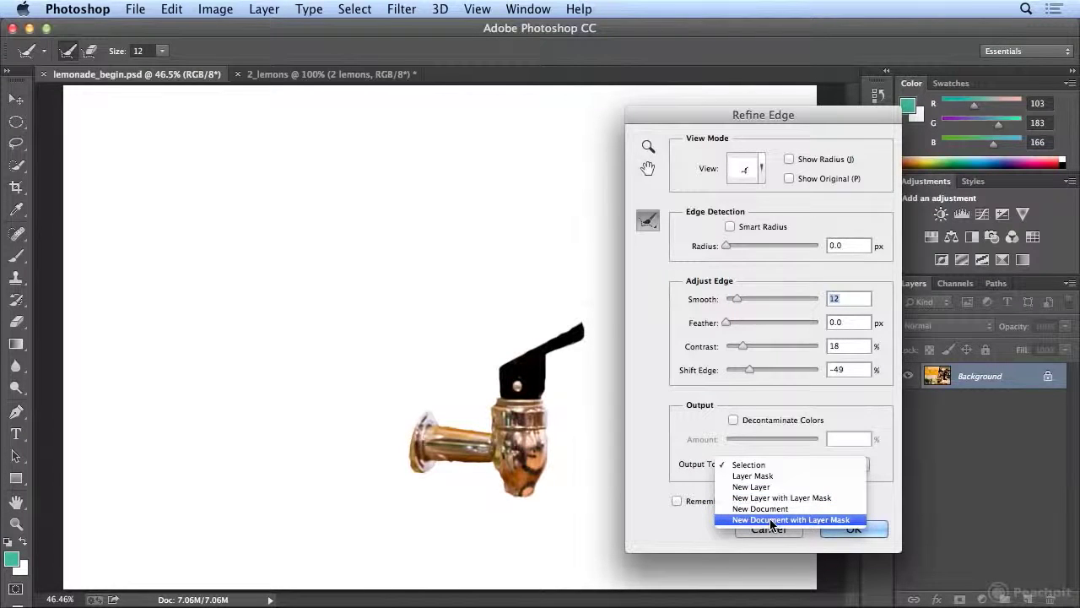
click(878, 474)
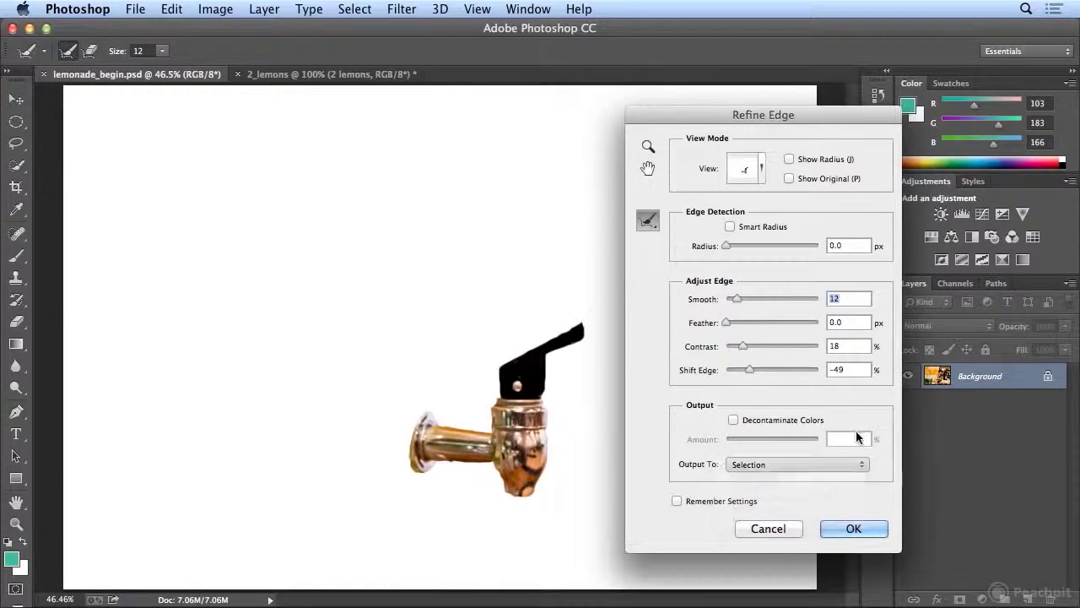
drag(745, 301, 773, 299)
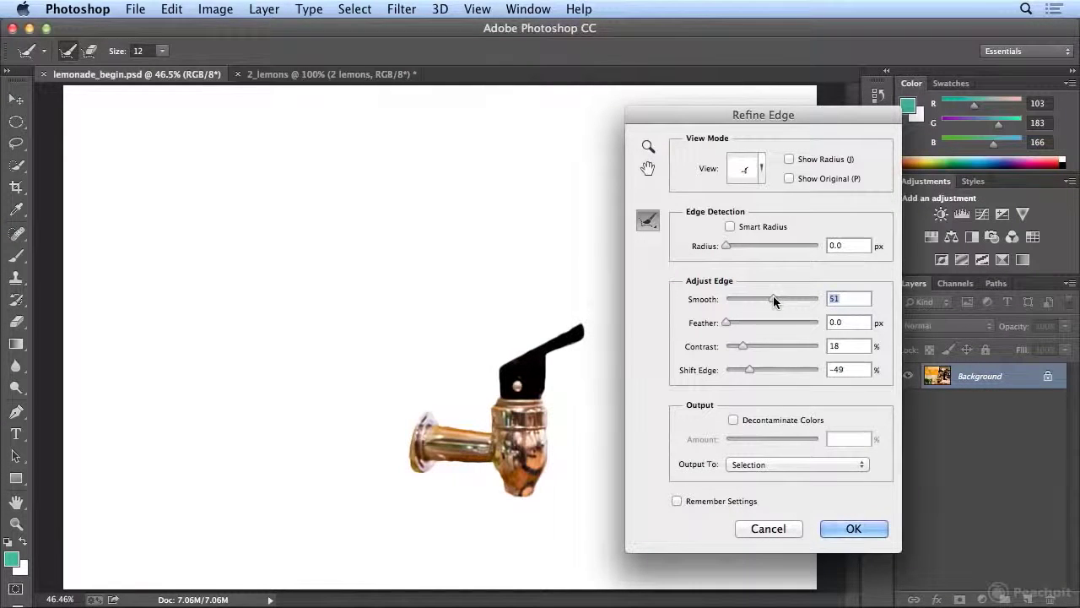
Step: Output the refined spout to a New Document with Layer Mask and apply
click(767, 464)
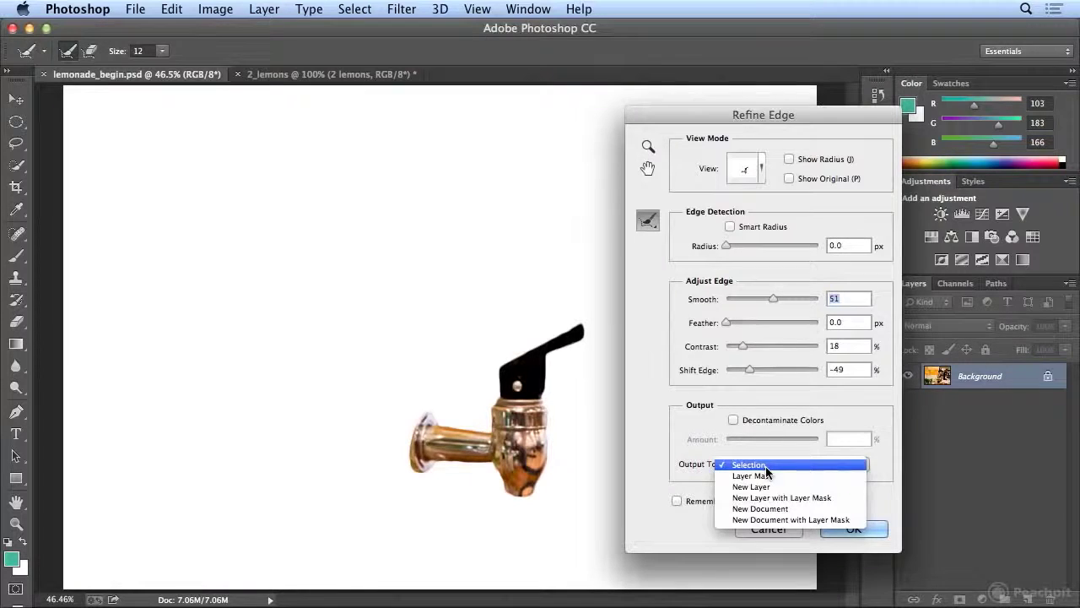
click(782, 519)
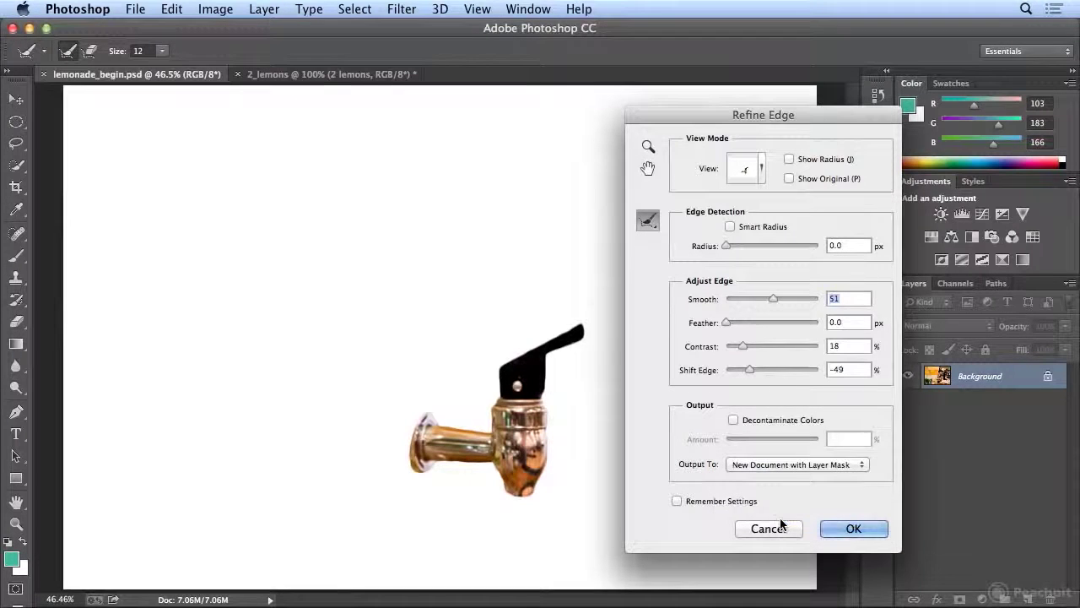
click(861, 528)
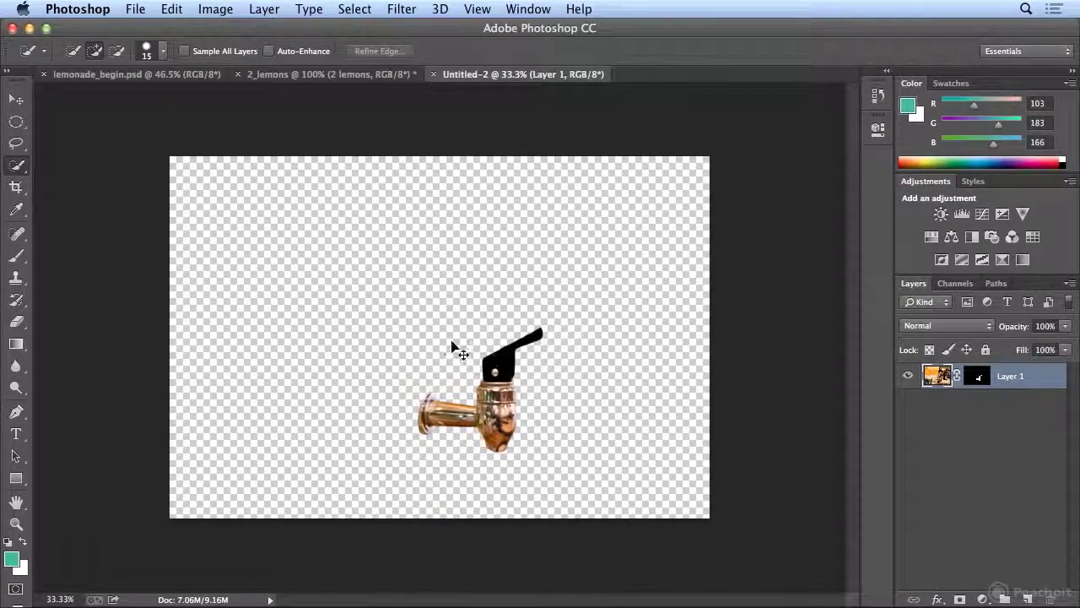
Step: At 100% zoom, select Layer 1's mask thumbnail for editing, then zoom back out to the whole document
key(super+plus)
key(super+plus)
key(super+plus)
scroll(494, 345, down, 5)
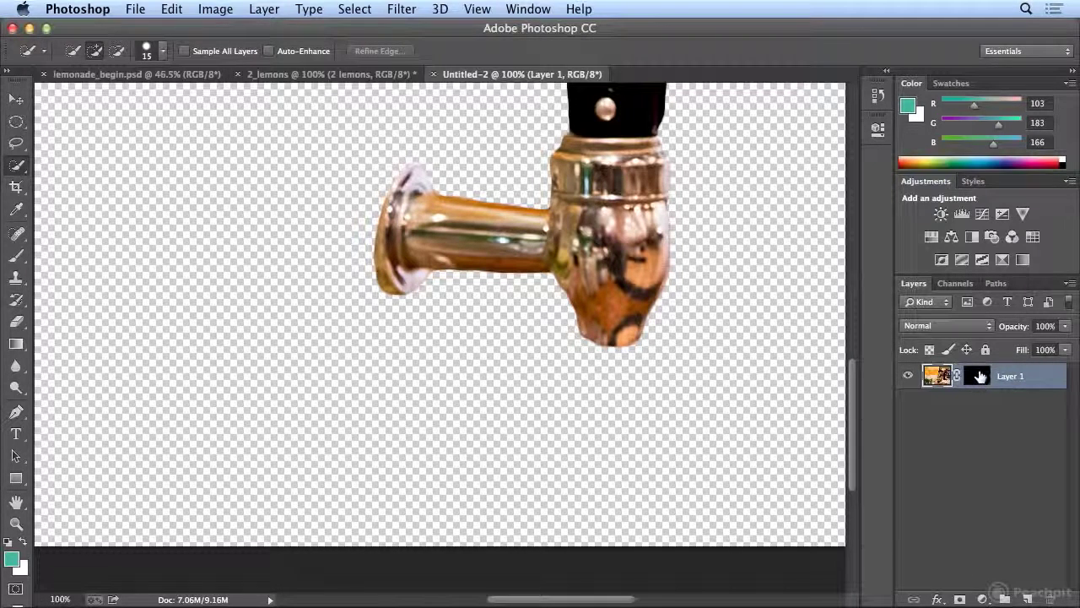
click(979, 380)
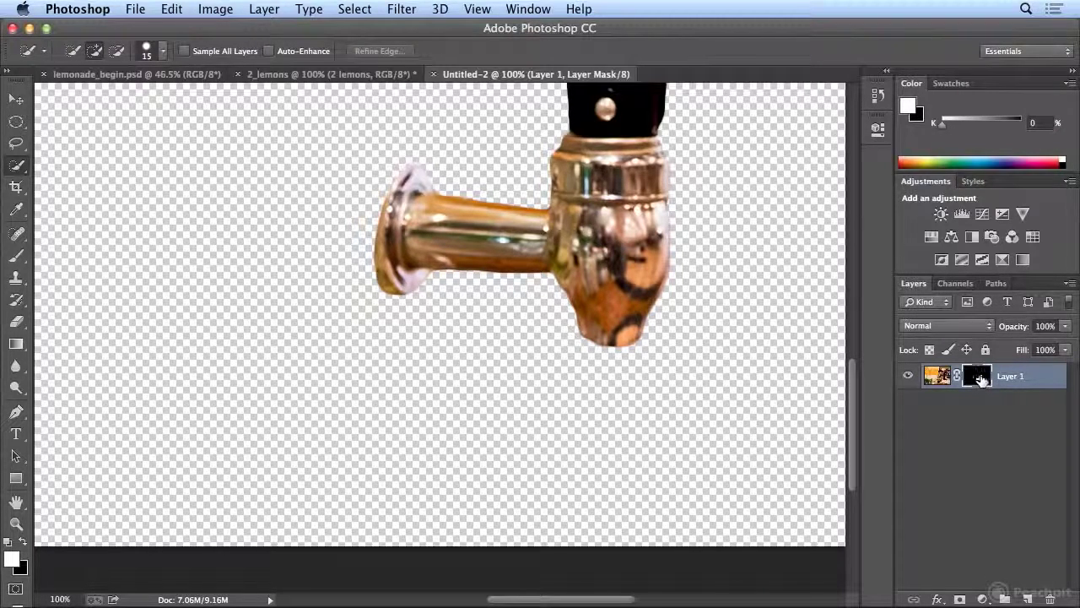
key(super+minus)
key(super+minus)
key(super+minus)
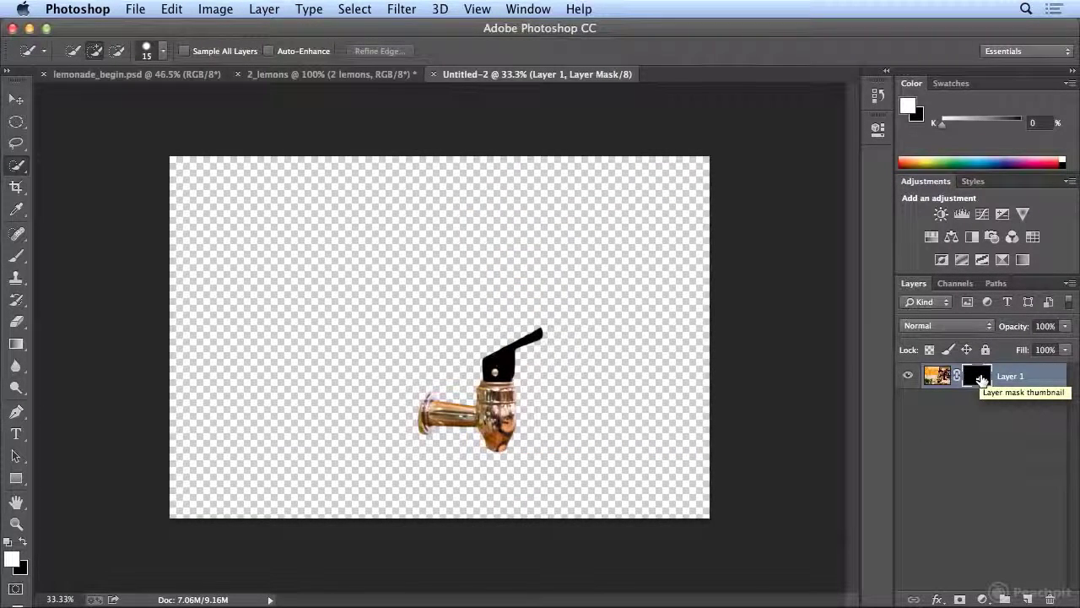
click(16, 122)
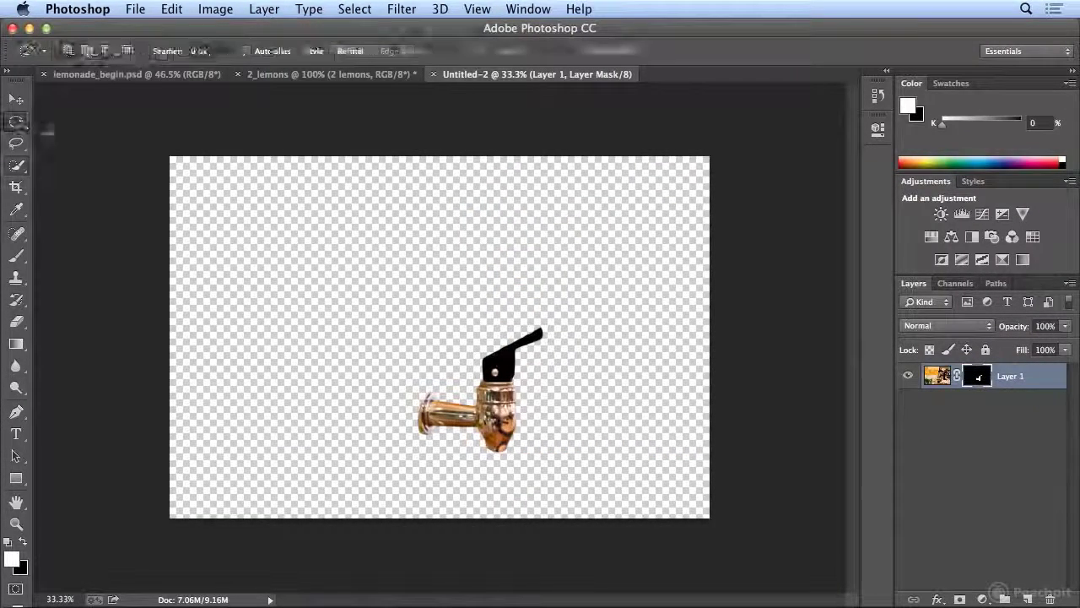
drag(213, 188, 284, 244)
drag(421, 247, 504, 309)
drag(251, 301, 361, 386)
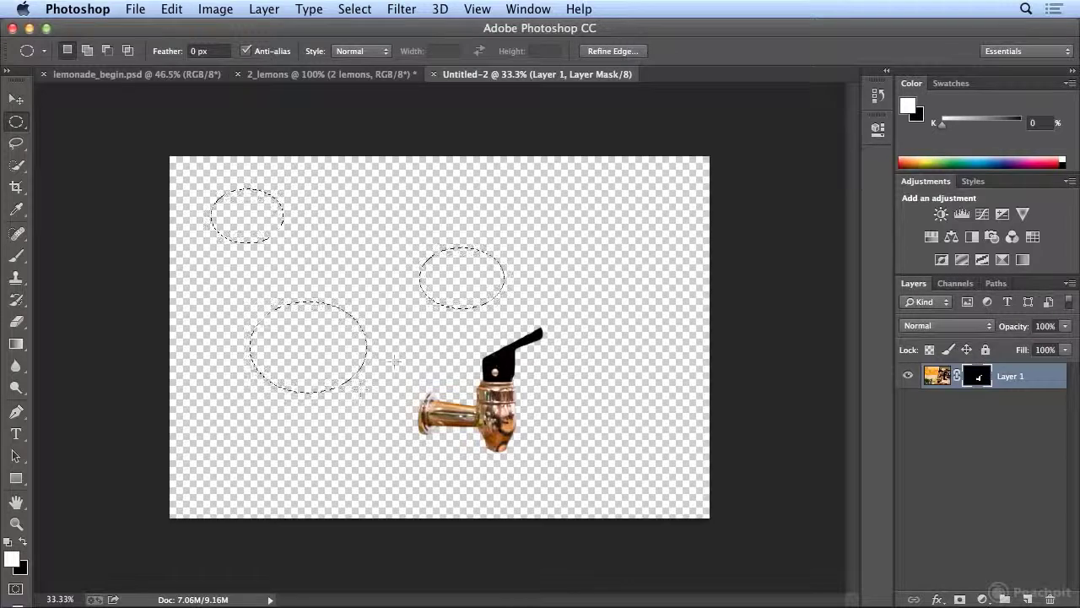
key(alt)
drag(369, 319, 272, 246)
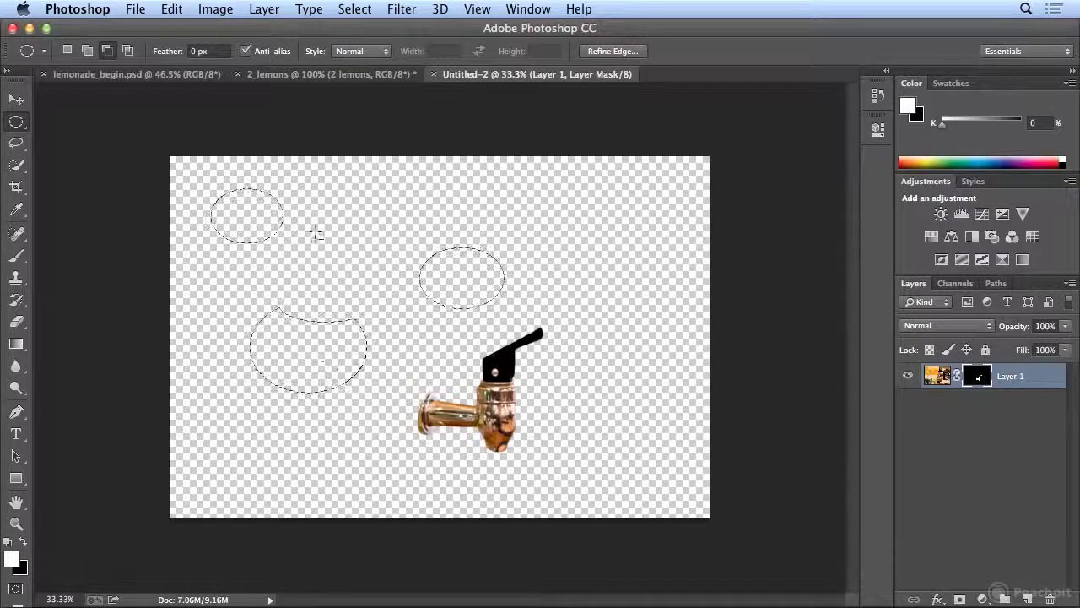
drag(297, 201, 250, 211)
drag(376, 251, 440, 313)
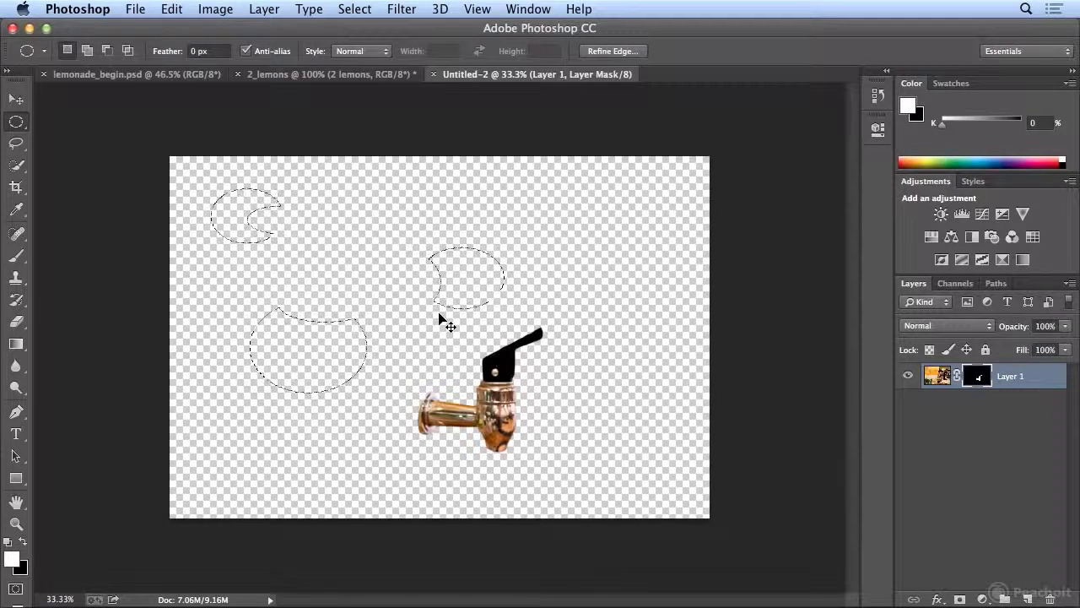
key(super+d)
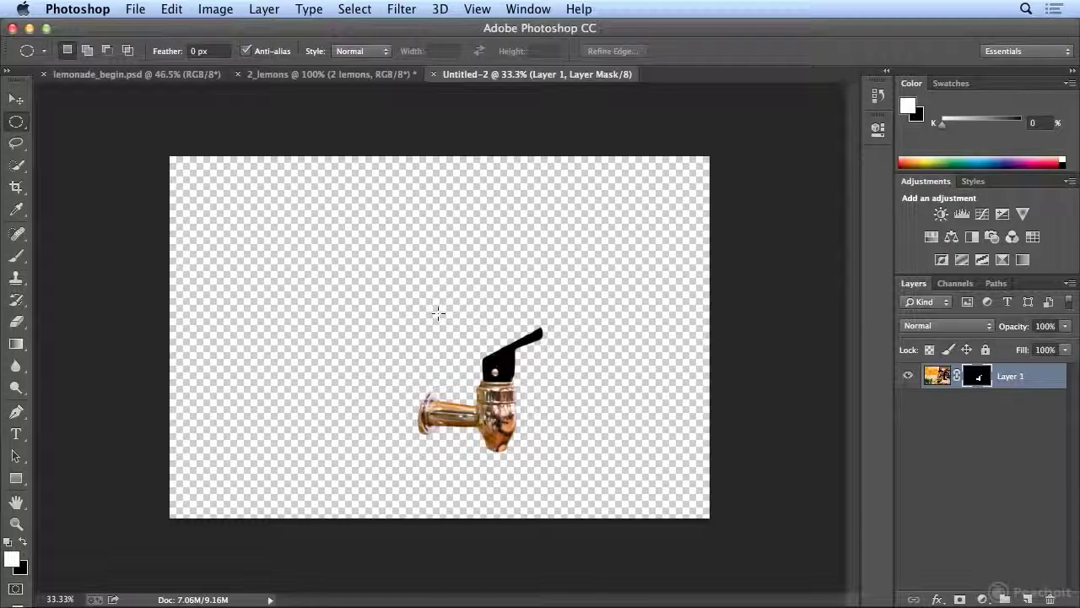
drag(319, 199, 541, 461)
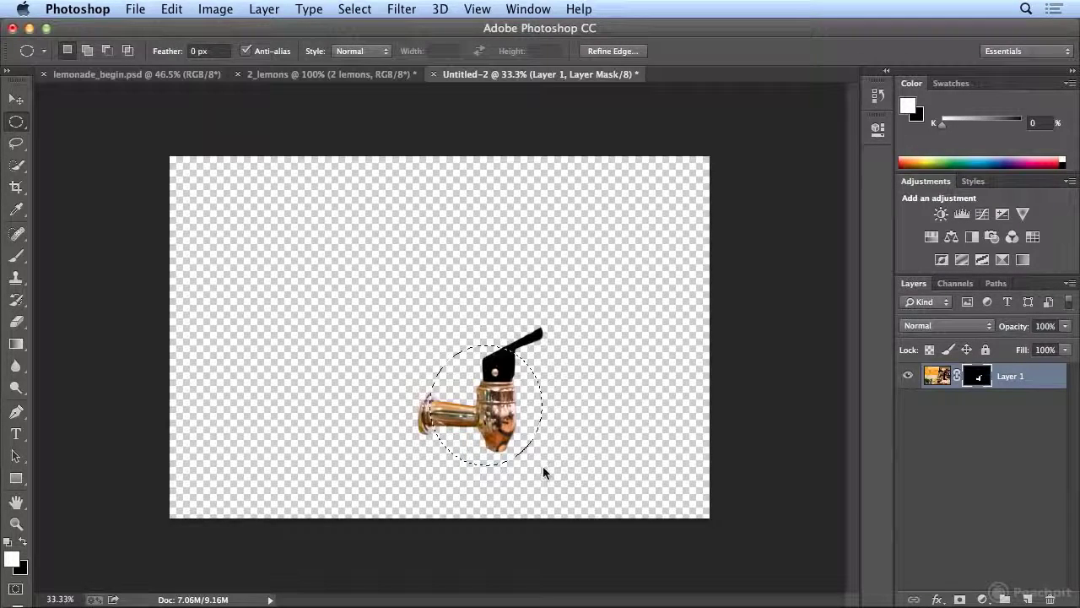
key(shift)
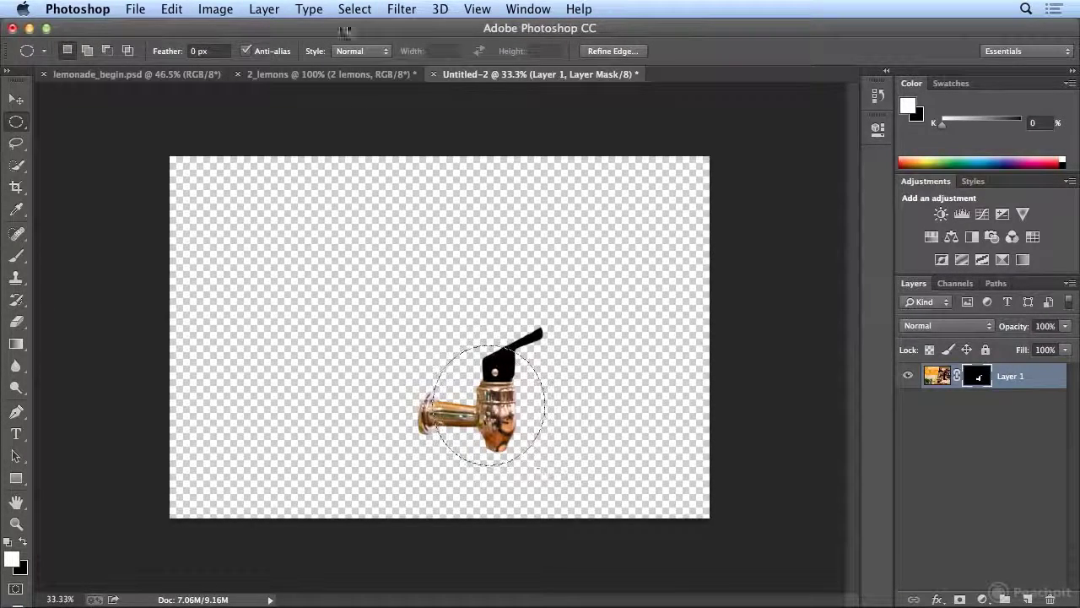
Step: Clear the circular selection in Untitled-2, pick the Move tool, and return to lemonade_begin.psd
key(super+d)
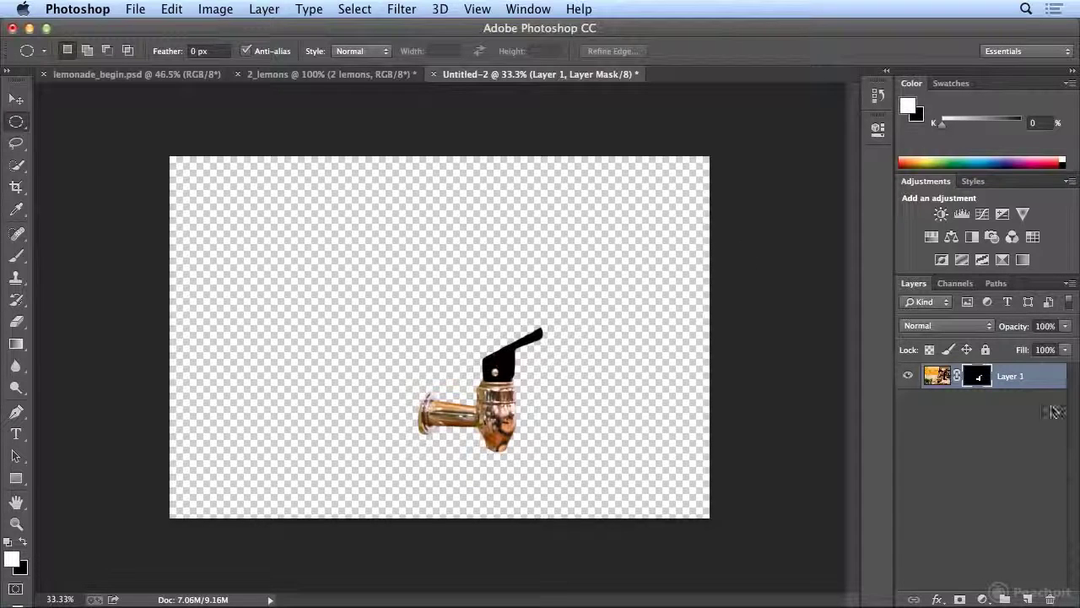
click(16, 99)
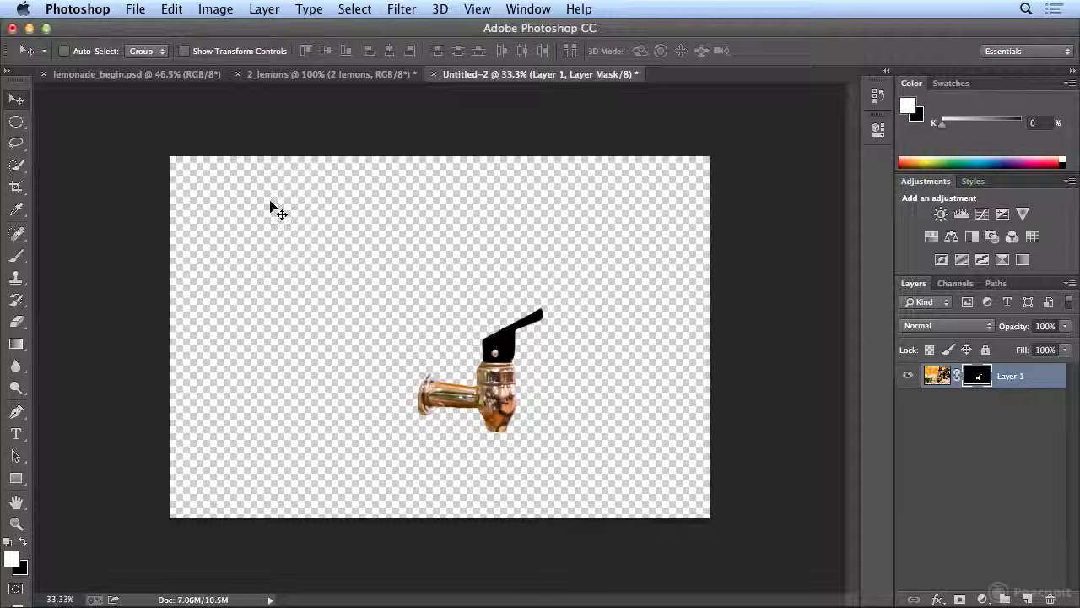
click(174, 76)
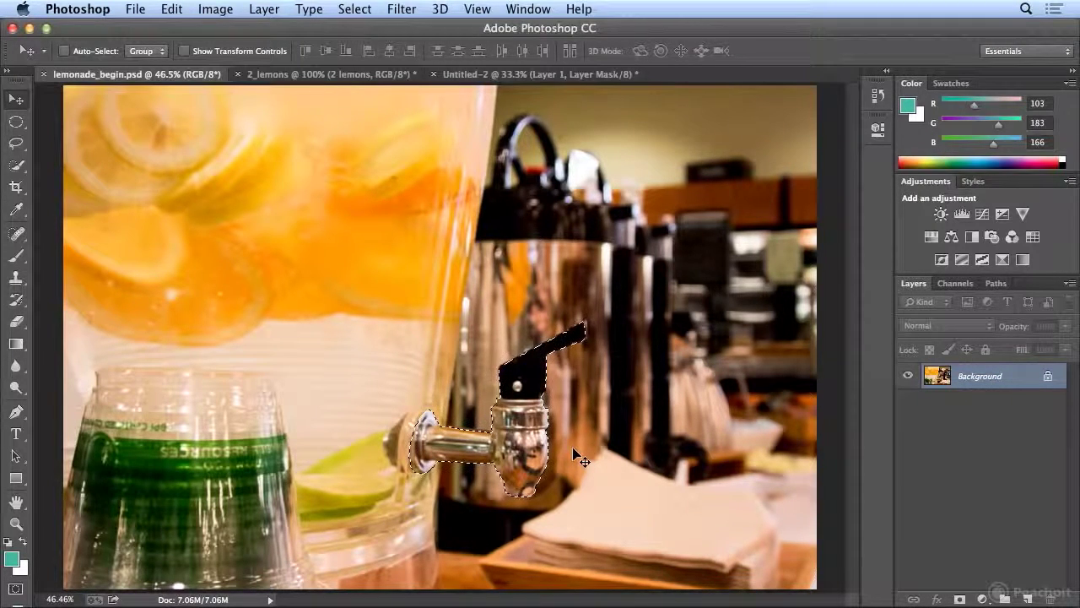
Step: Stretch the spigot selection's top-right corner up and right with Transform Selection, then commit it
click(348, 10)
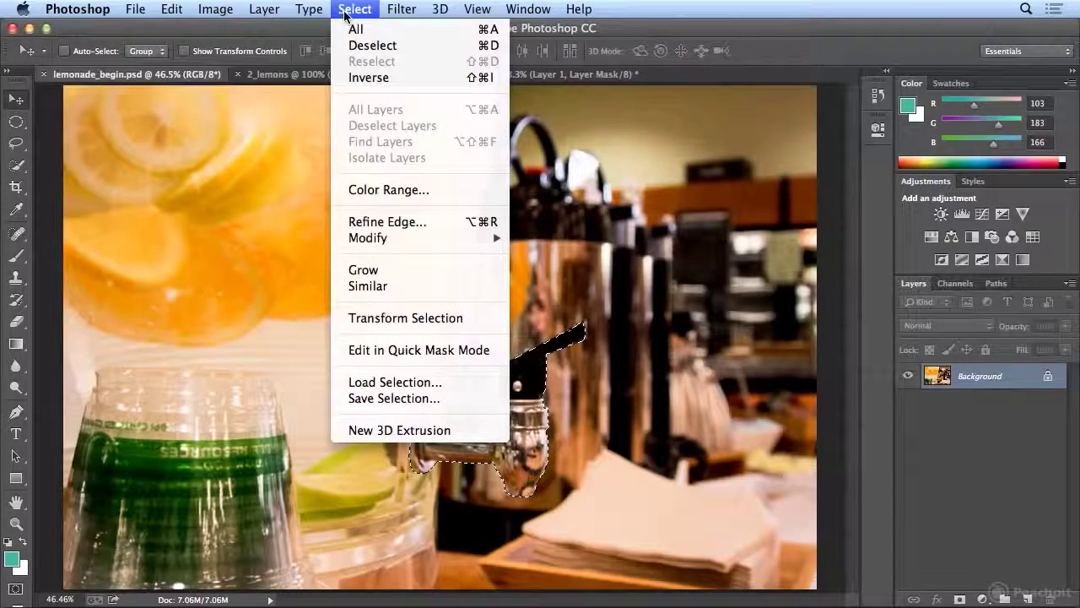
click(414, 329)
drag(586, 321, 629, 295)
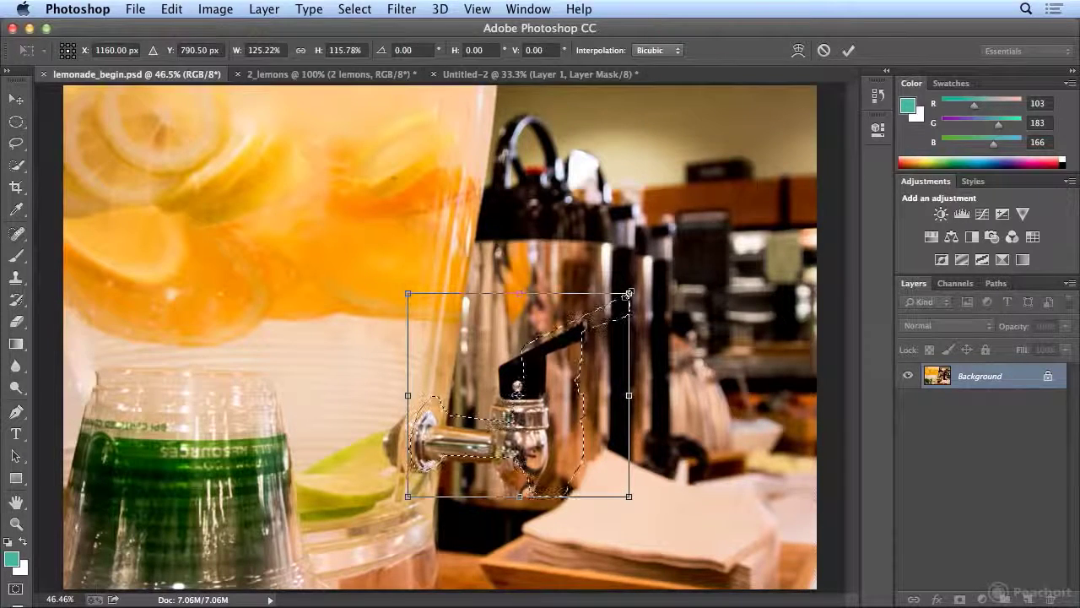
drag(629, 295, 636, 327)
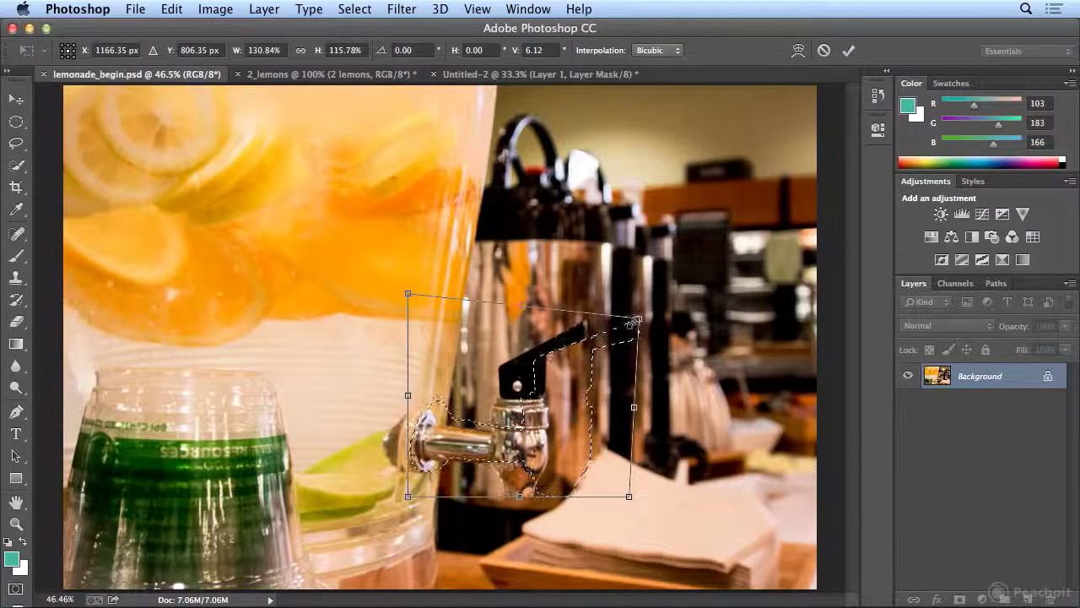
key(Return)
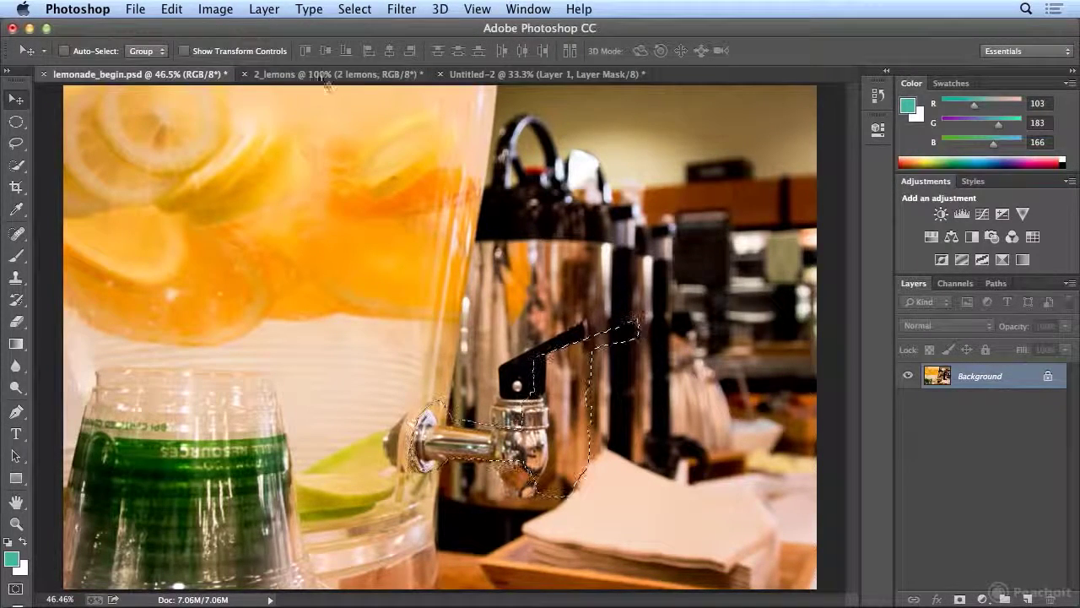
Step: Pull the spout selection's top-right corner back inward with Transform Selection and apply the transformation
click(353, 8)
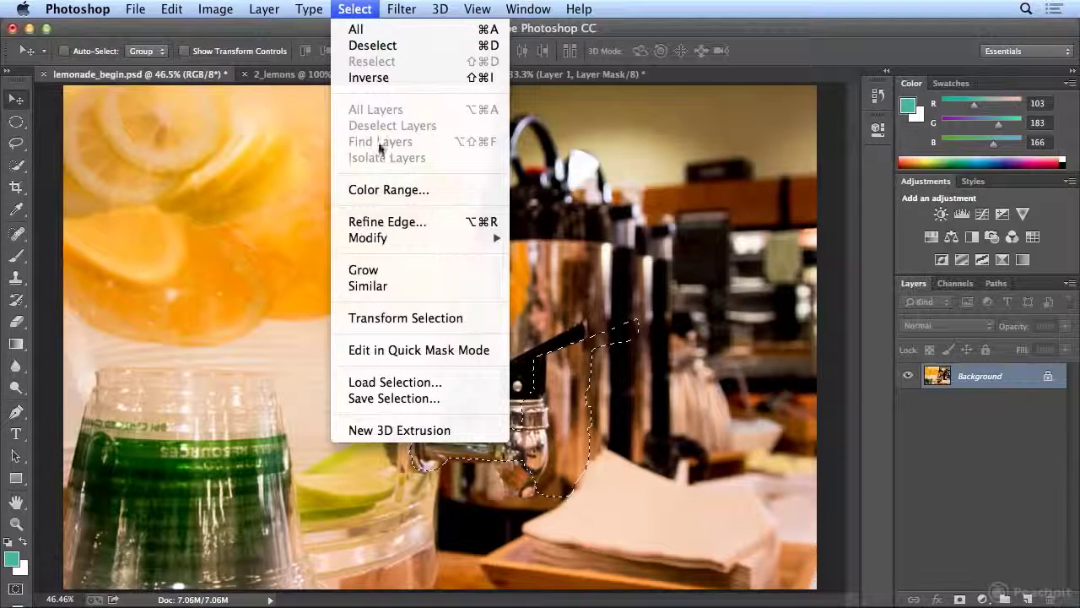
click(404, 318)
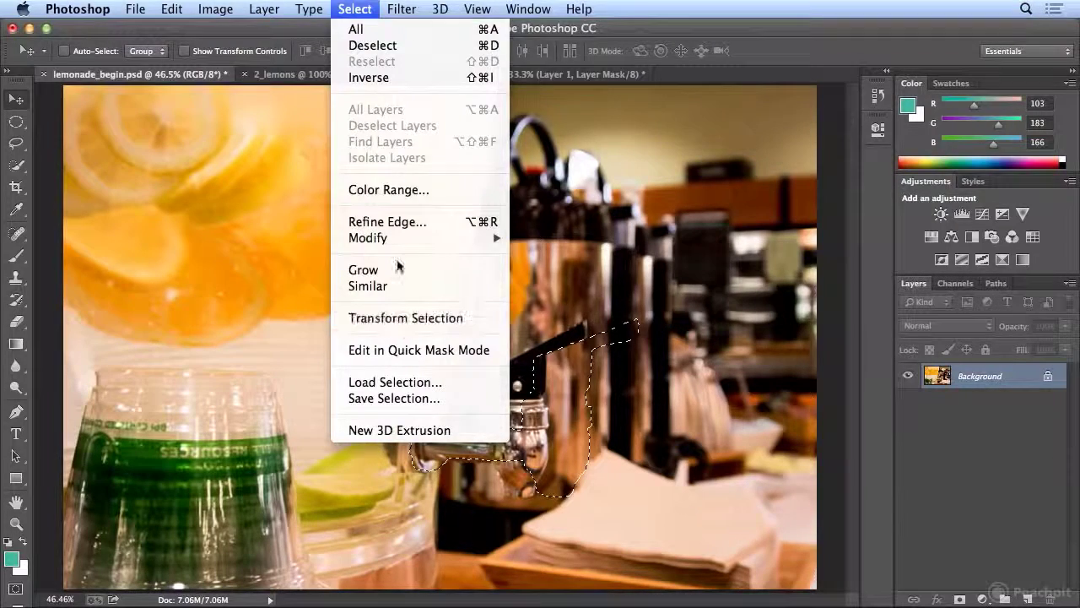
click(359, 318)
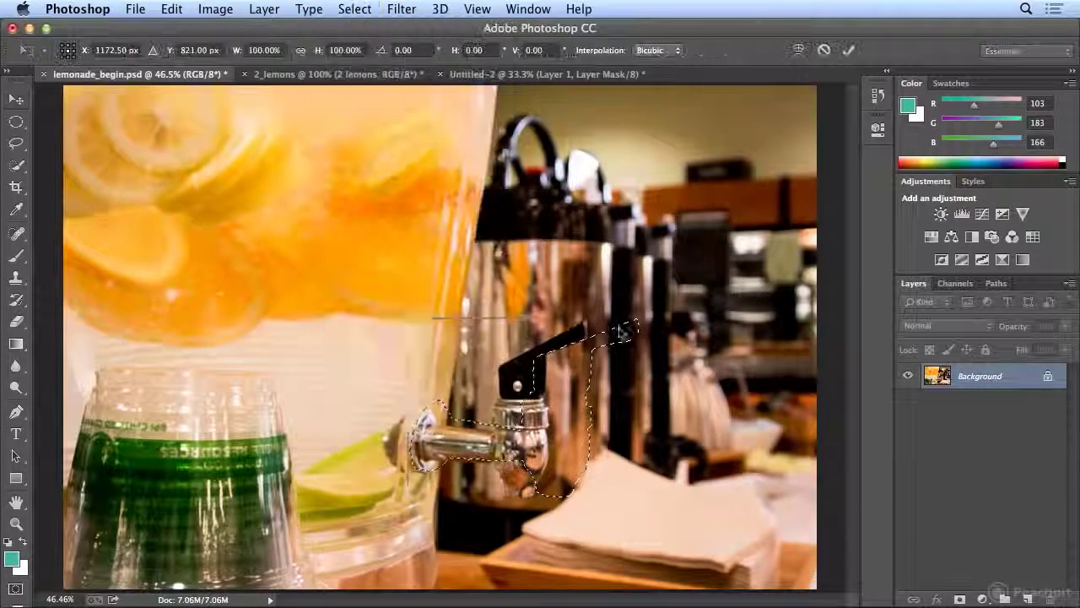
drag(644, 327, 615, 342)
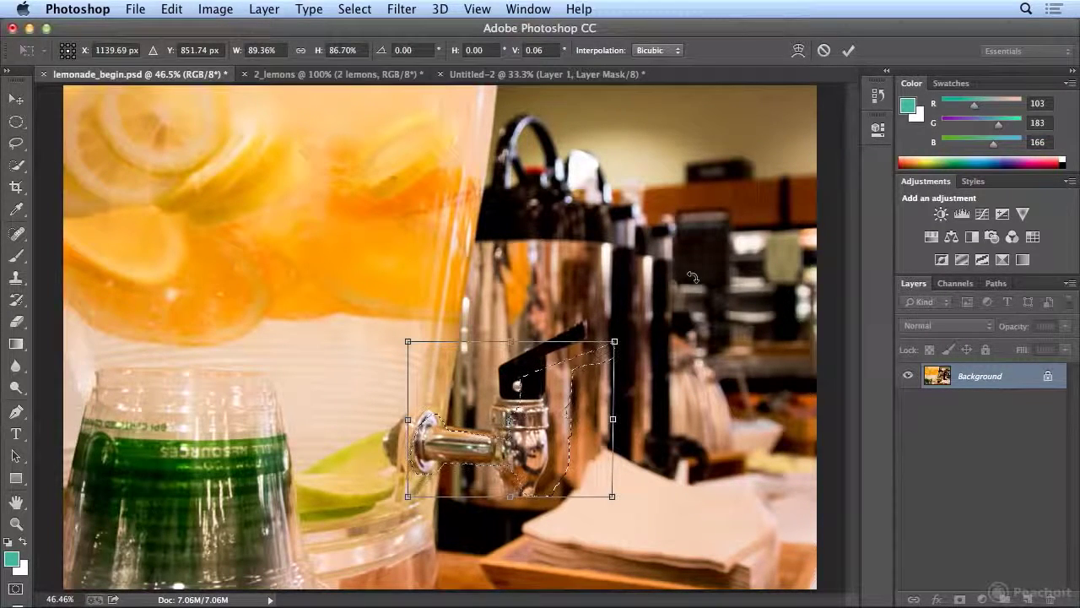
click(13, 123)
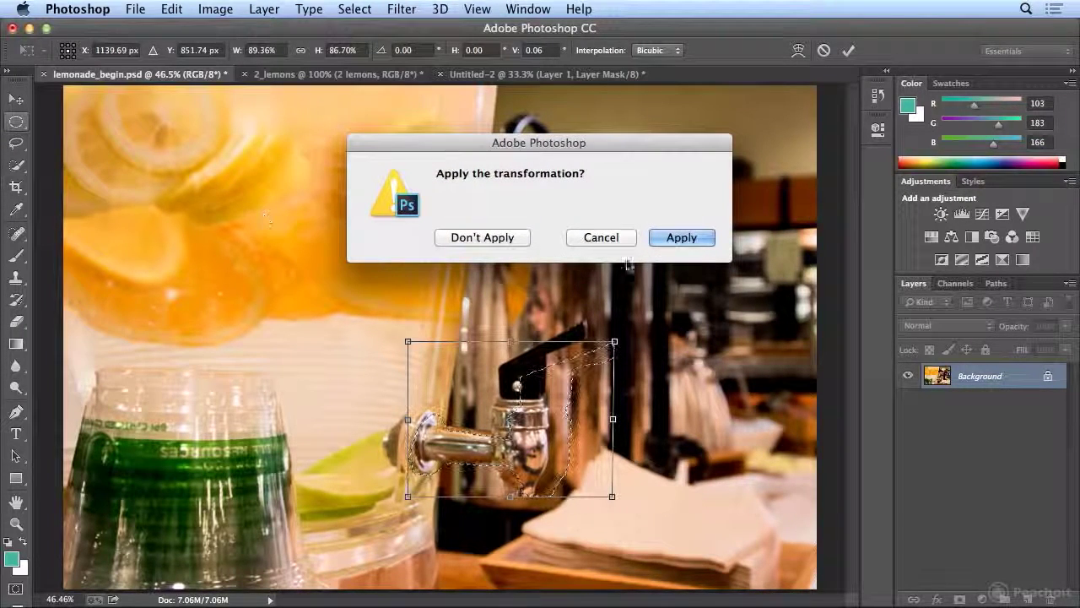
click(679, 244)
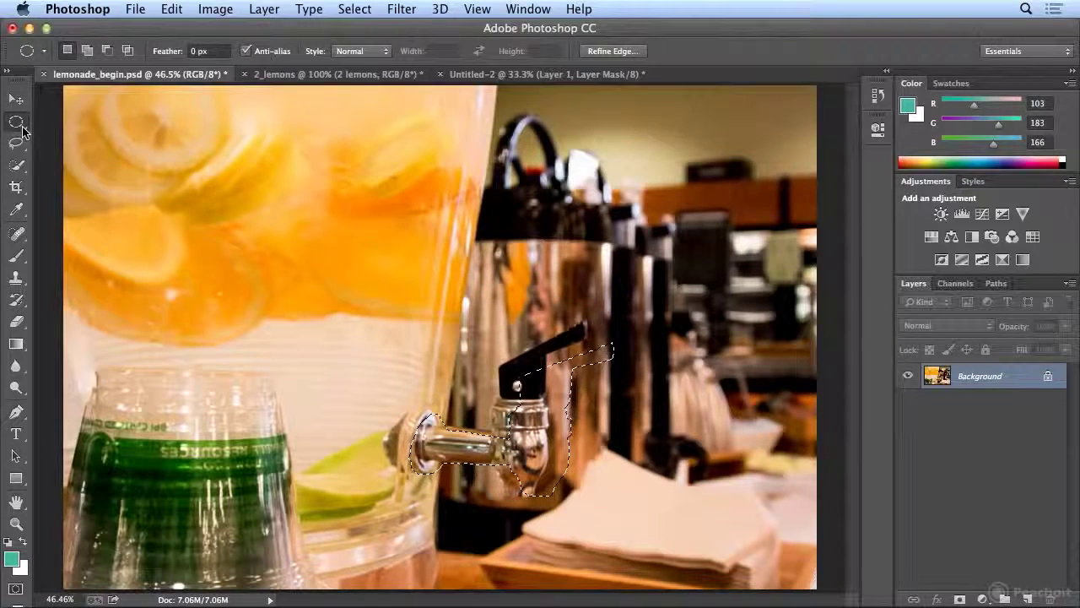
Step: Choose the Rectangular Marquee Tool from the marquee tool flyout
drag(16, 121, 81, 118)
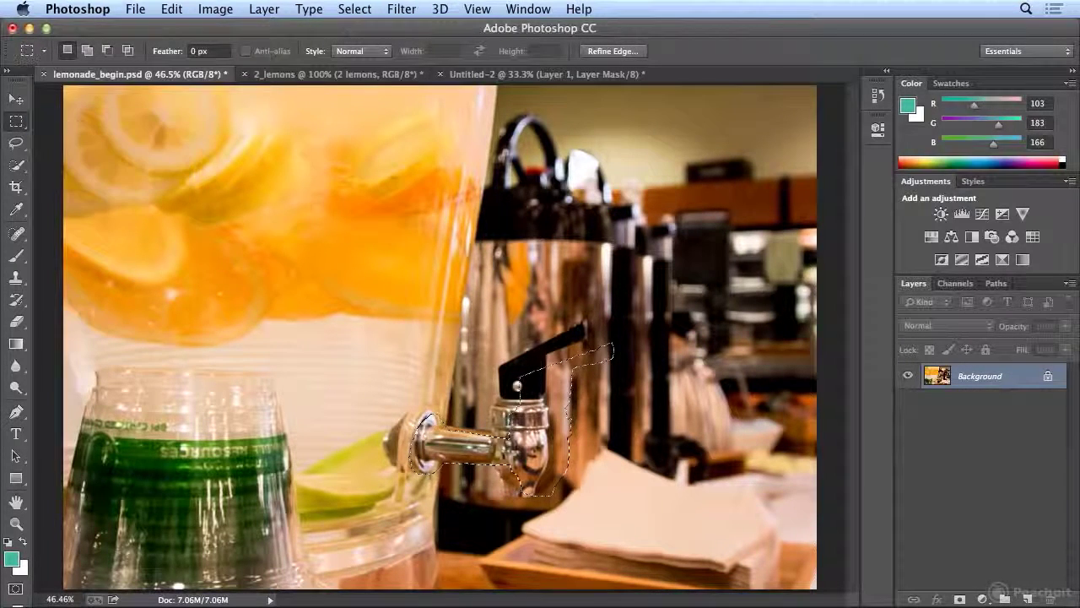